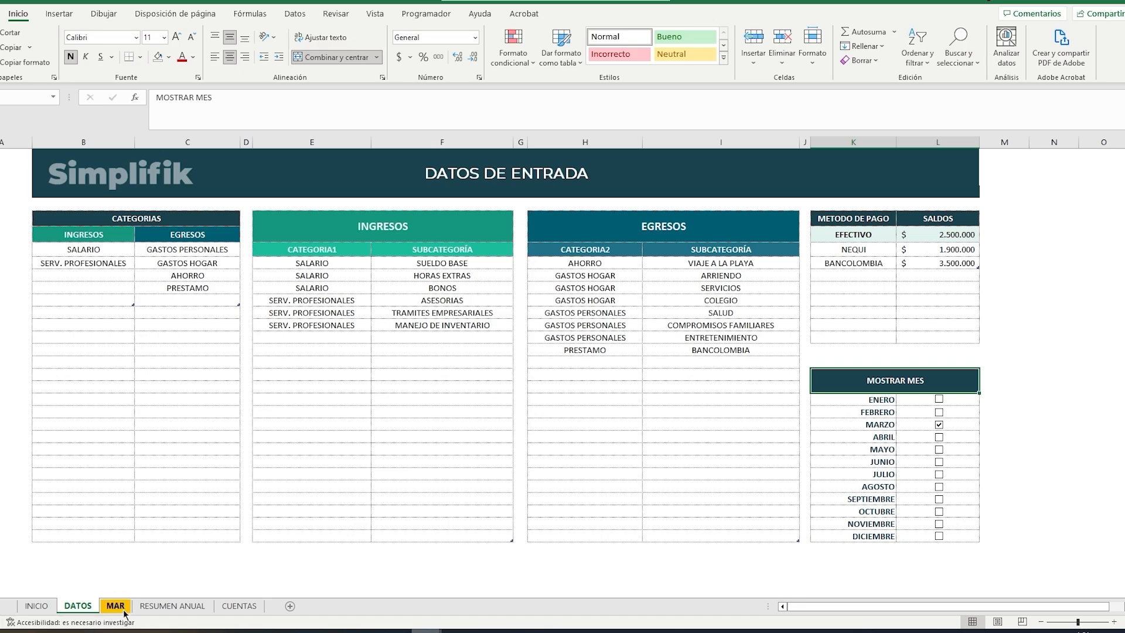
Step: Examine the MAR sheet's balances, movement table and income and expense summaries against the categories and balances in the DATOS sheet
left_click(116, 606)
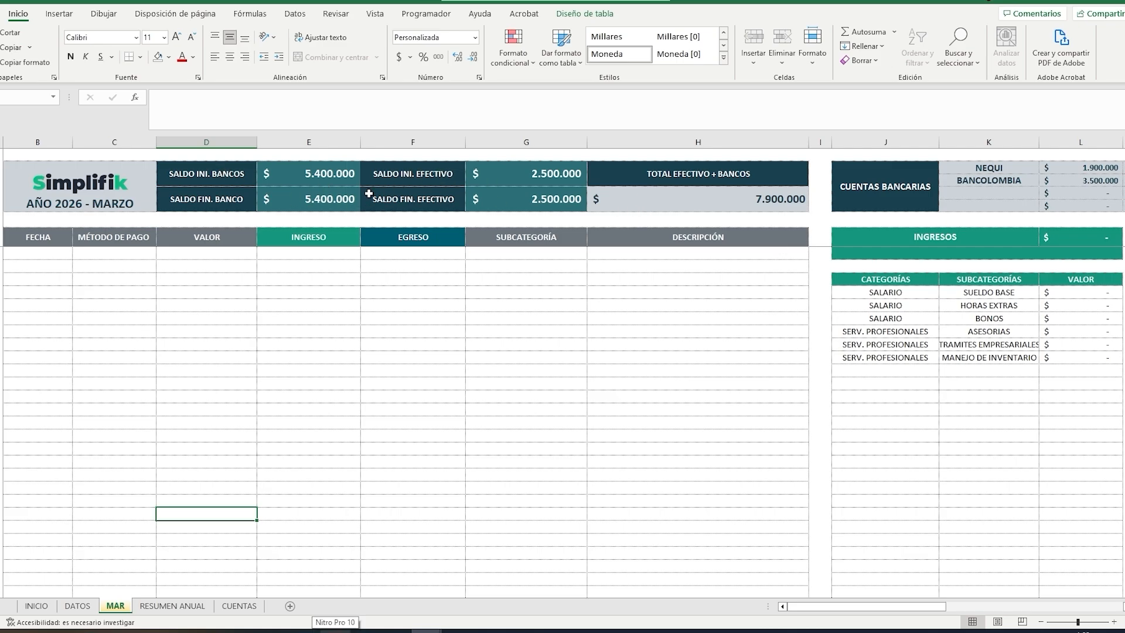
left_click(77, 605)
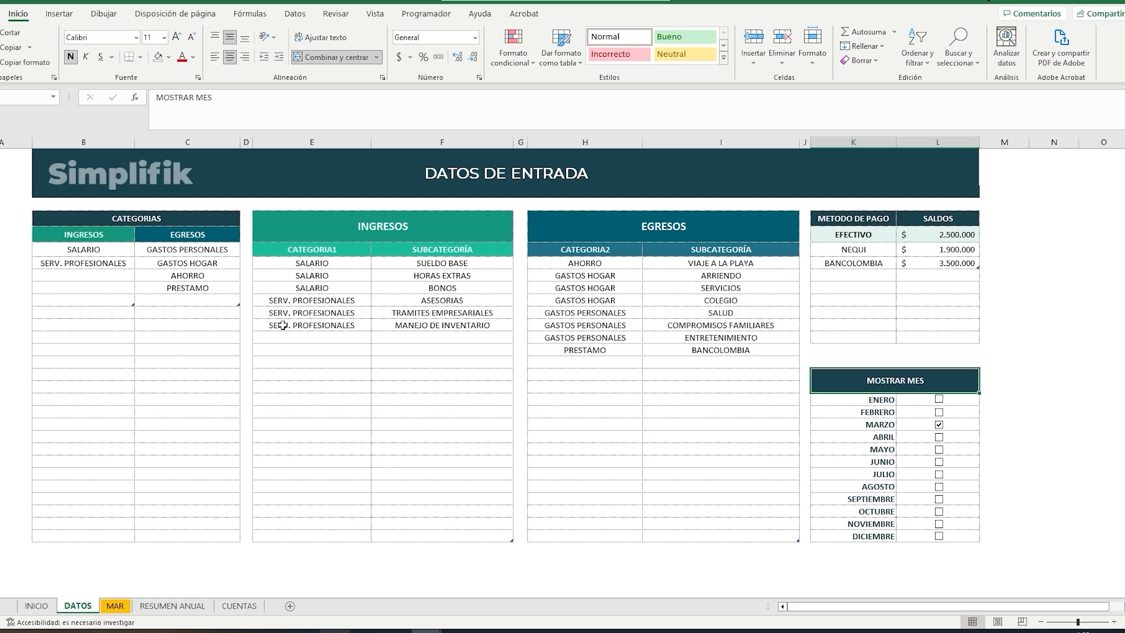
left_click(115, 605)
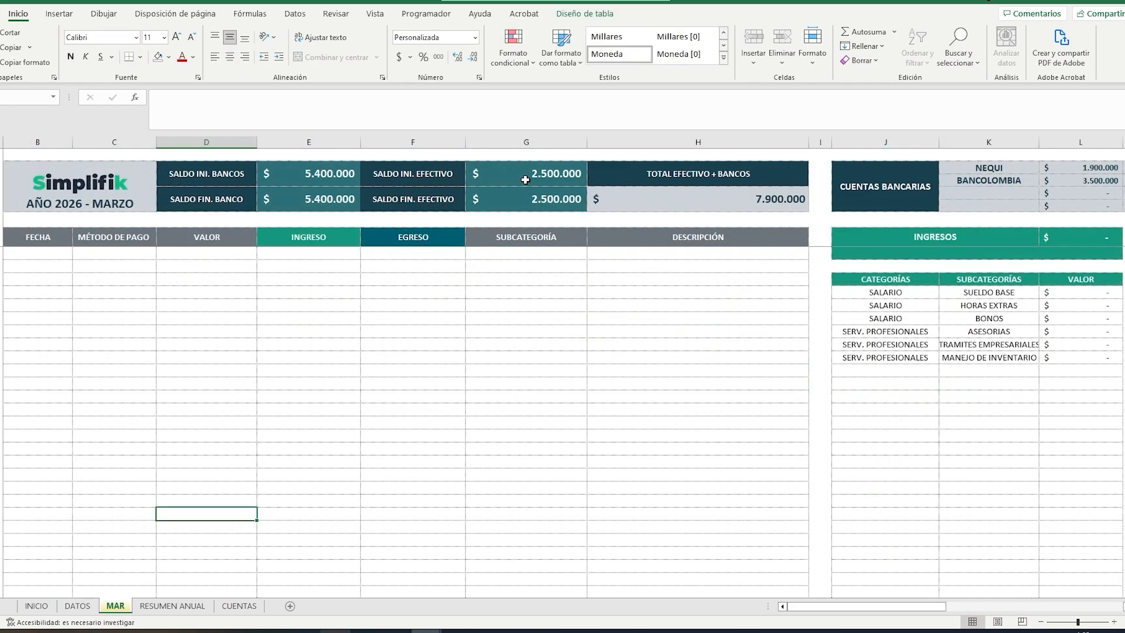
left_click(77, 605)
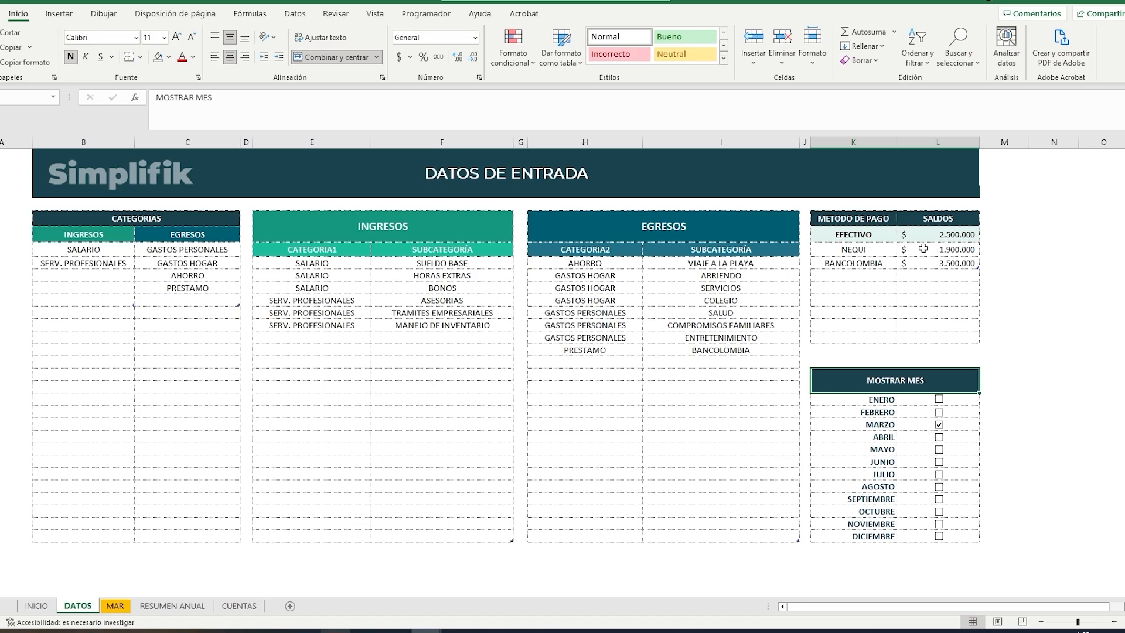
left_click(115, 605)
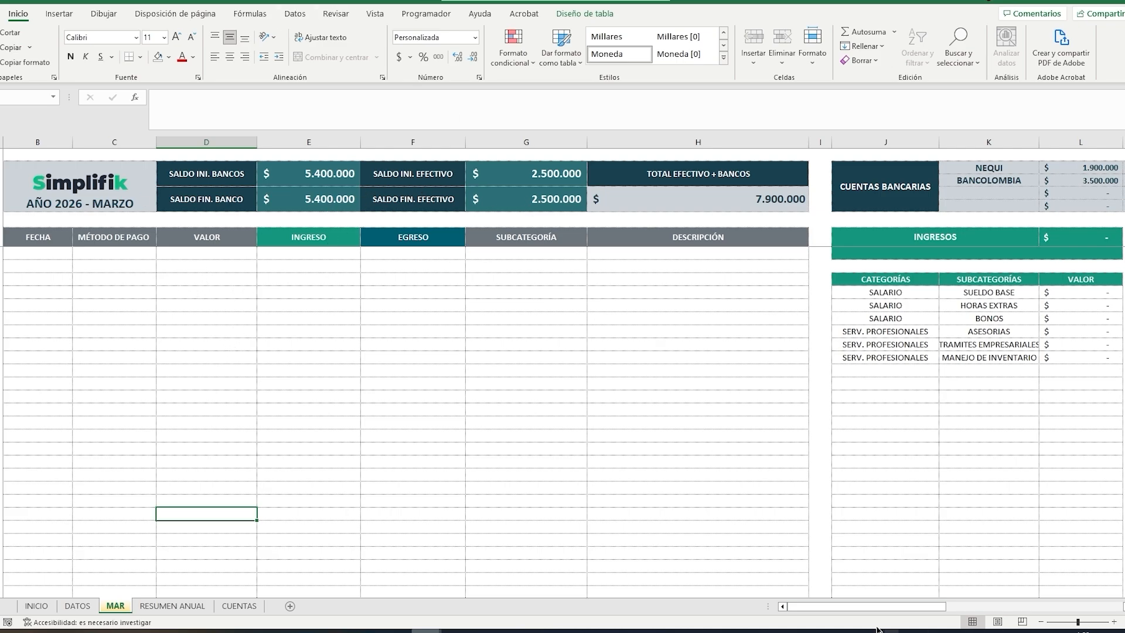
left_click_drag(873, 613, 934, 612)
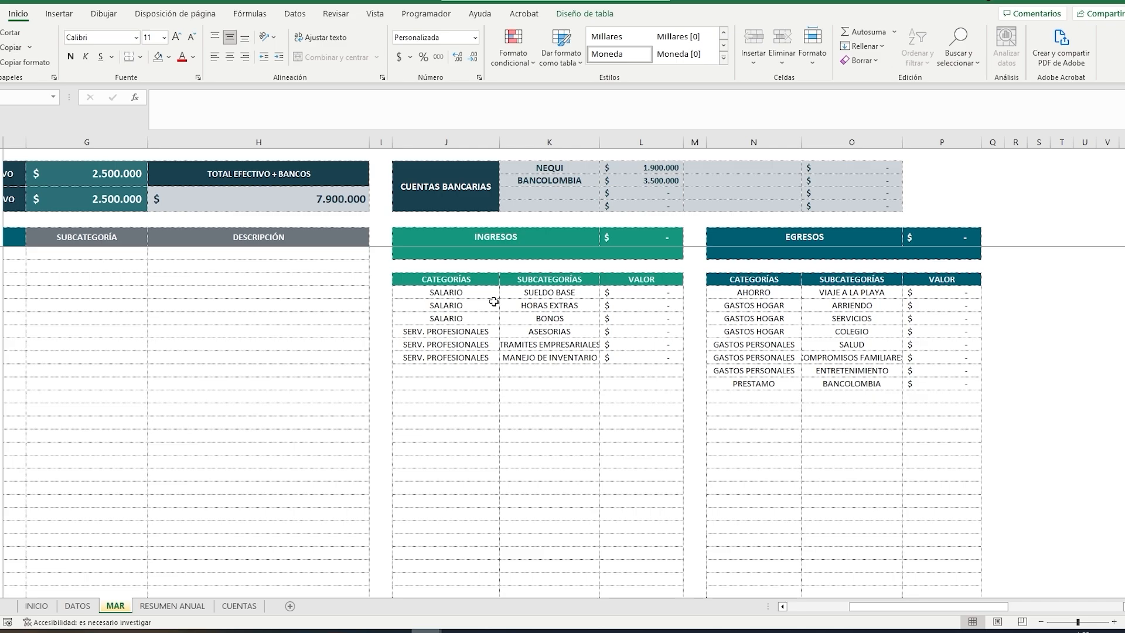
scroll(954, 606, "left", 5)
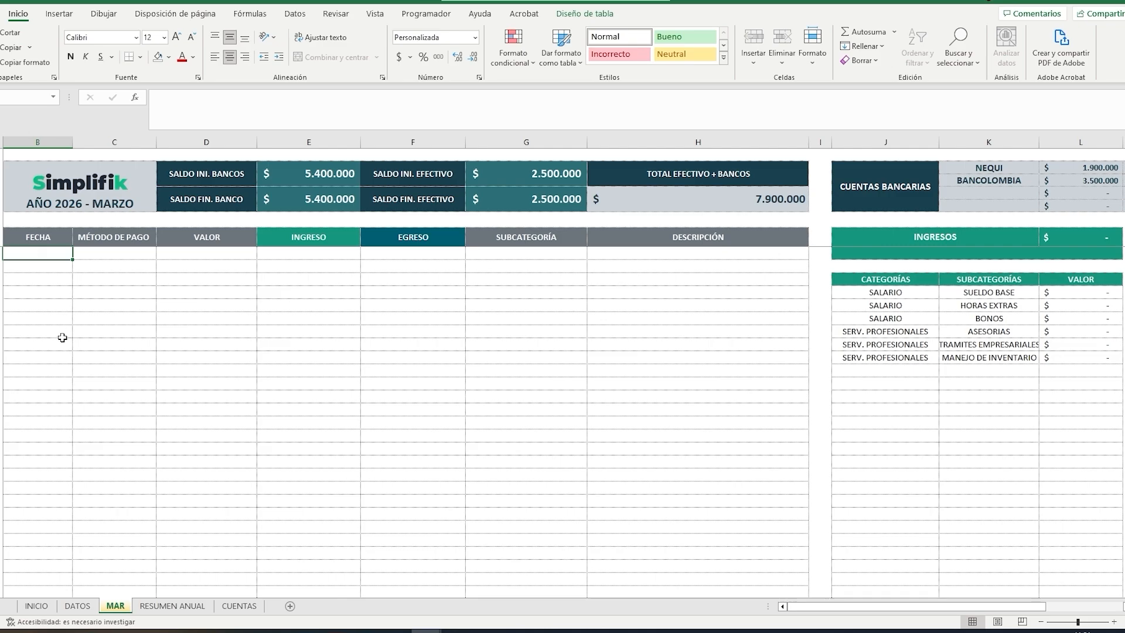
Step: Start the first movement in the MAR sheet with date 10/3/26, payment method NEQUI and value 1.500.000
type("10/3")
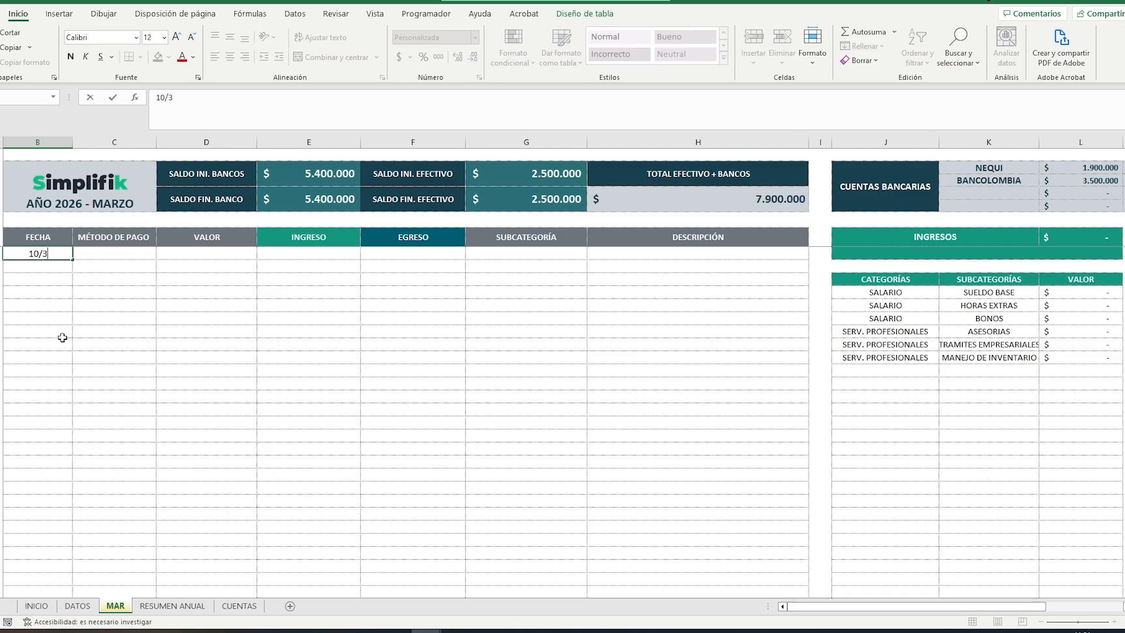
type("/26")
key("Tab")
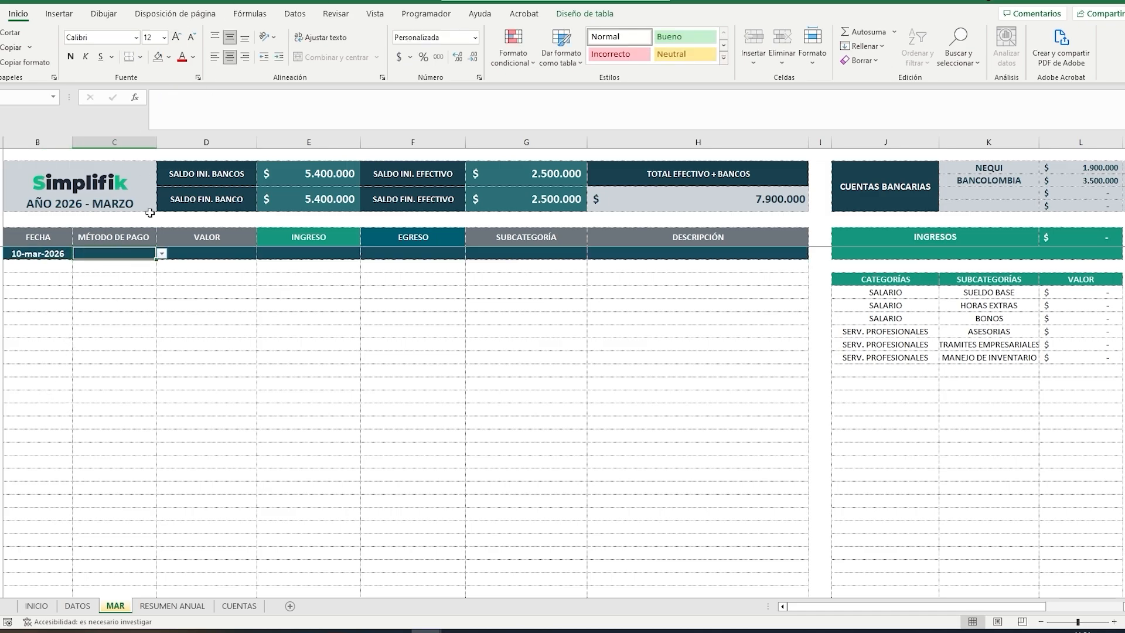
left_click(161, 253)
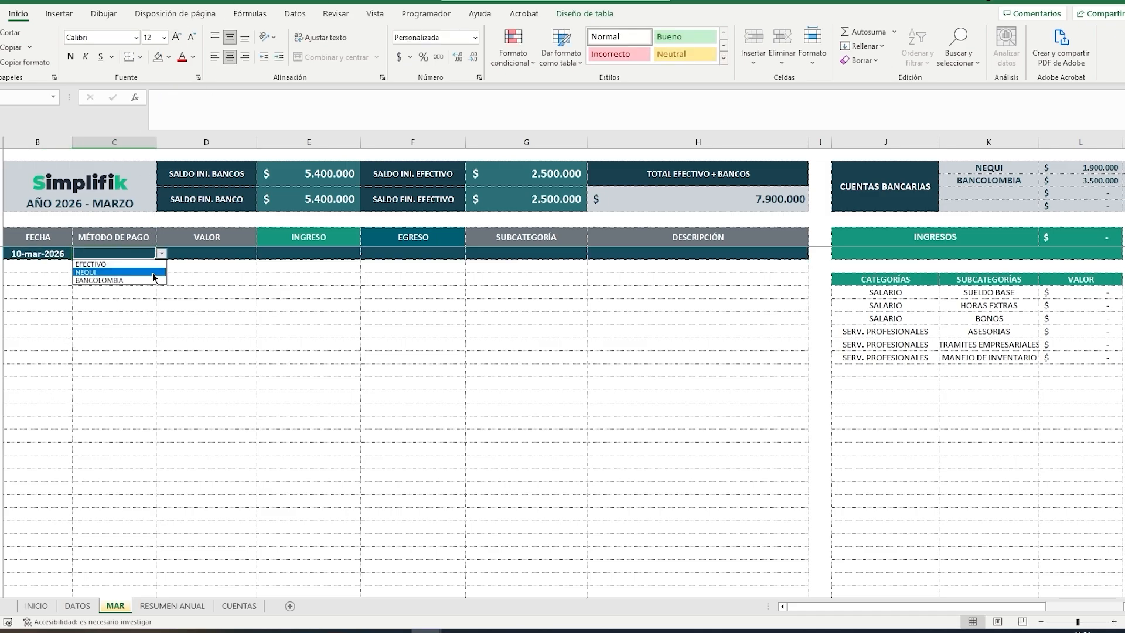
left_click(154, 272)
key("Tab")
type("1.50")
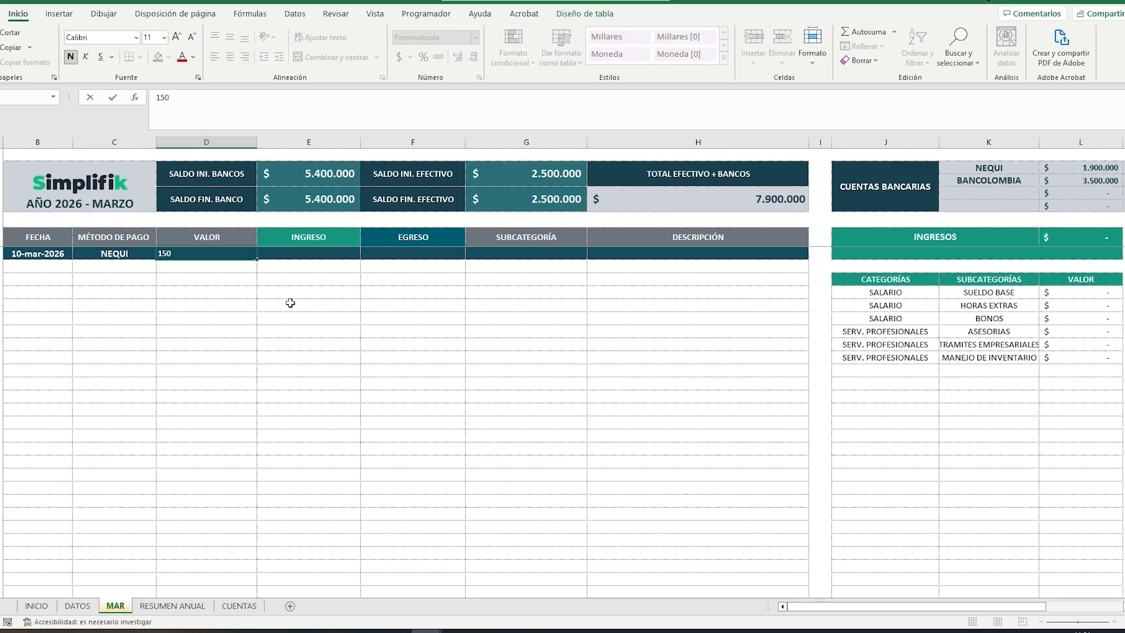
type("0.000")
key("Tab")
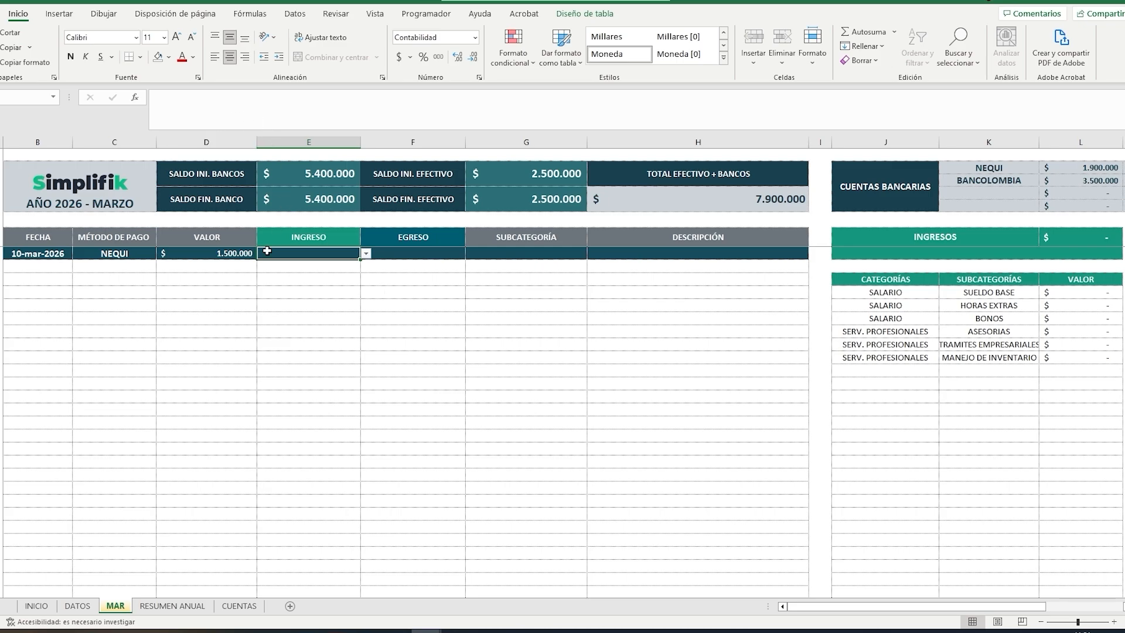
Step: Classify the 10 March movement as income category SALARIO with subcategory SUELDO BASE
left_click(366, 253)
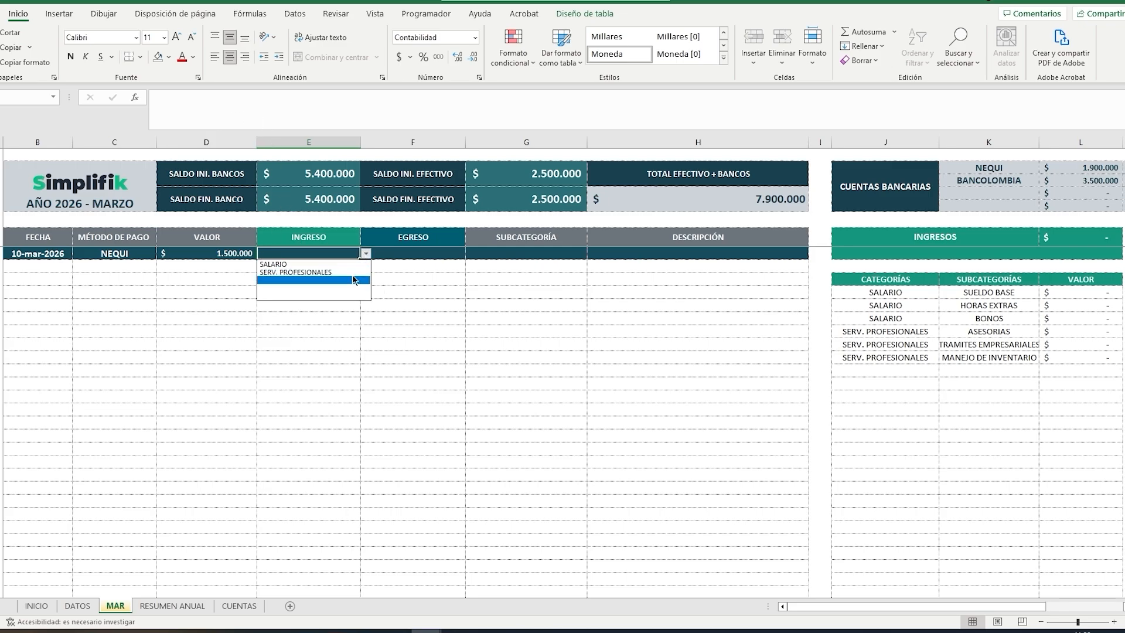
left_click(350, 262)
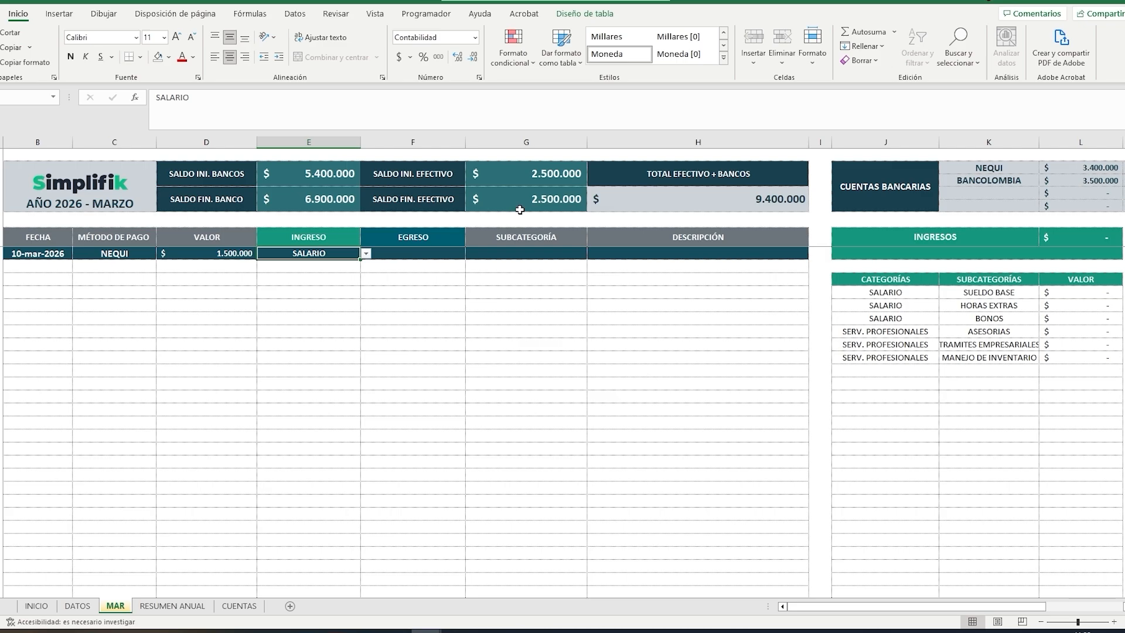
left_click(516, 251)
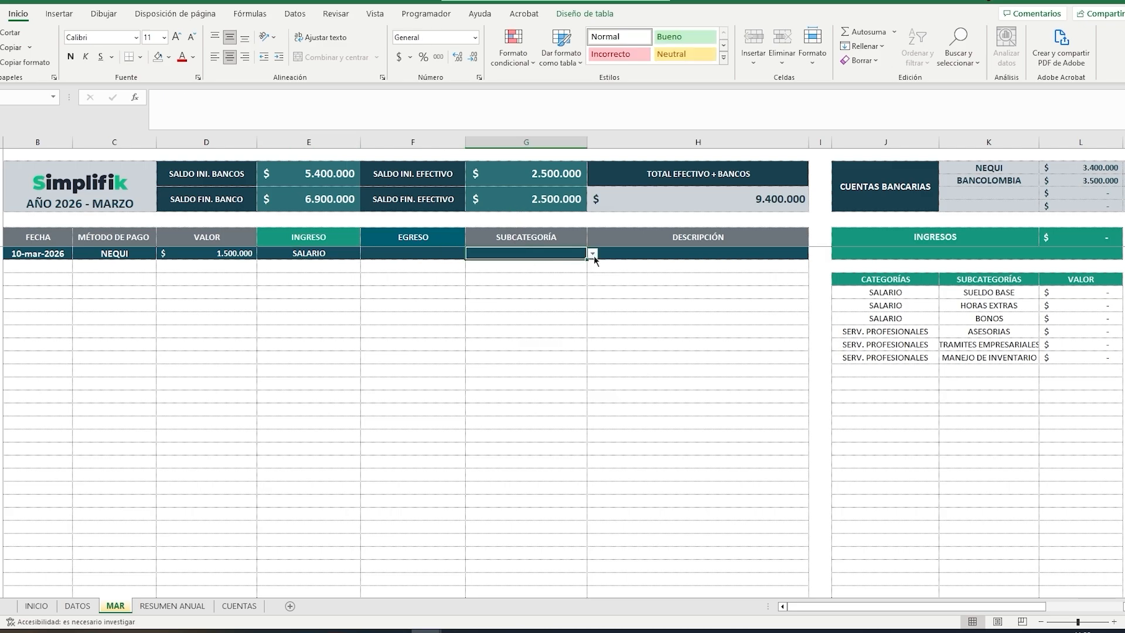
left_click(593, 254)
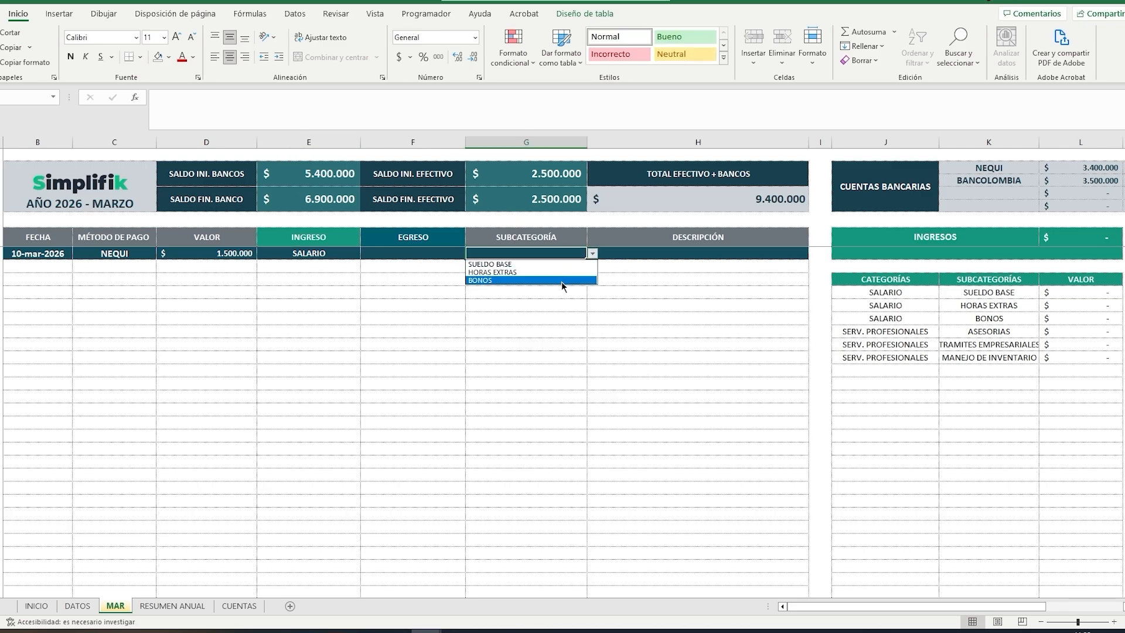
left_click(557, 262)
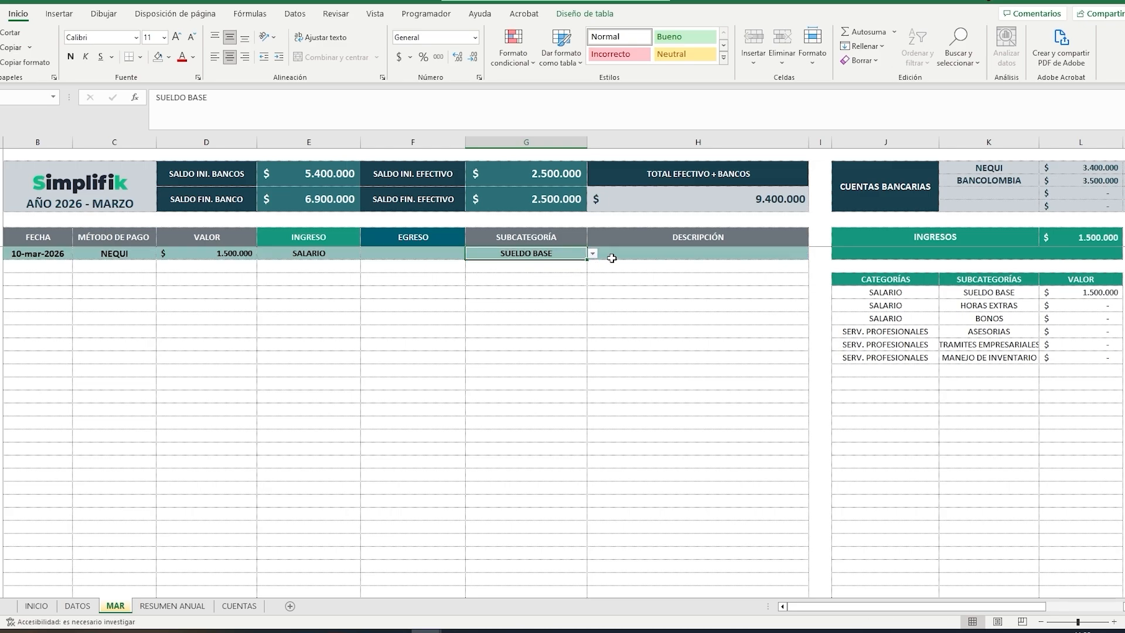
Step: Enter "PRIMERA QUINCENA MES DE MARZO" as the description of the salary movement
key("Tab")
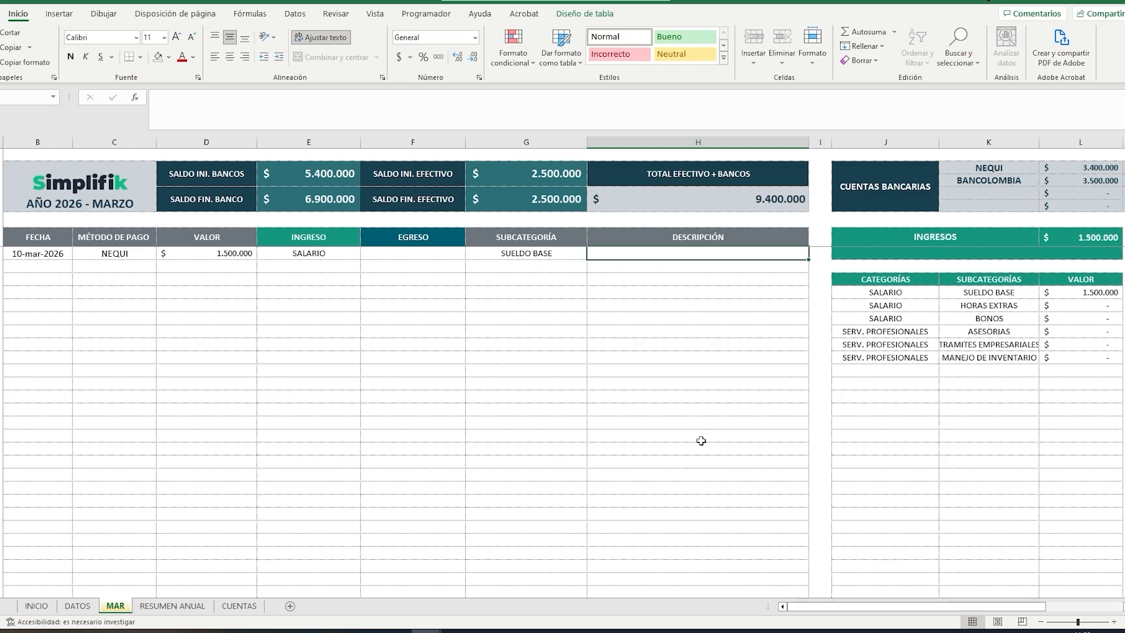
type("PRI")
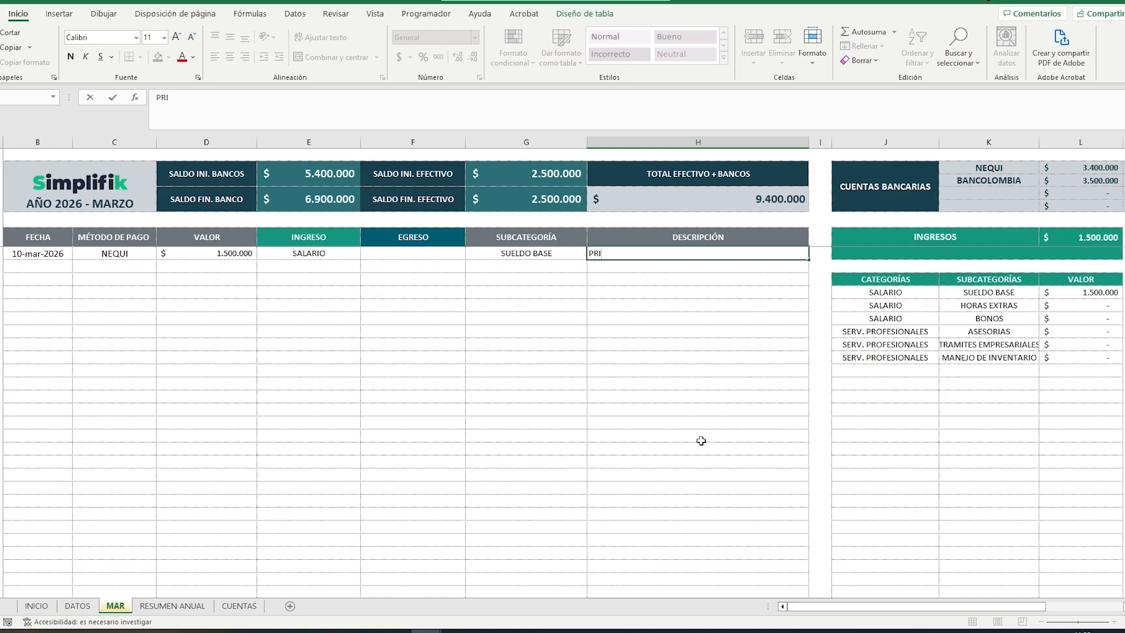
type("MERA QUINCENA MES DE MARZO")
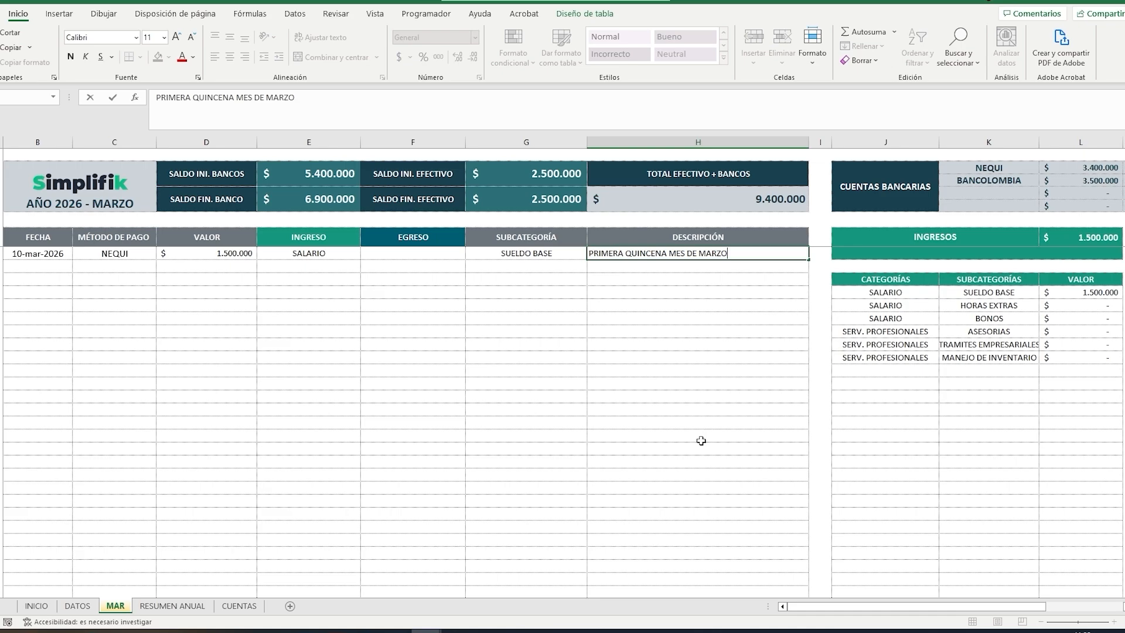
key("Tab")
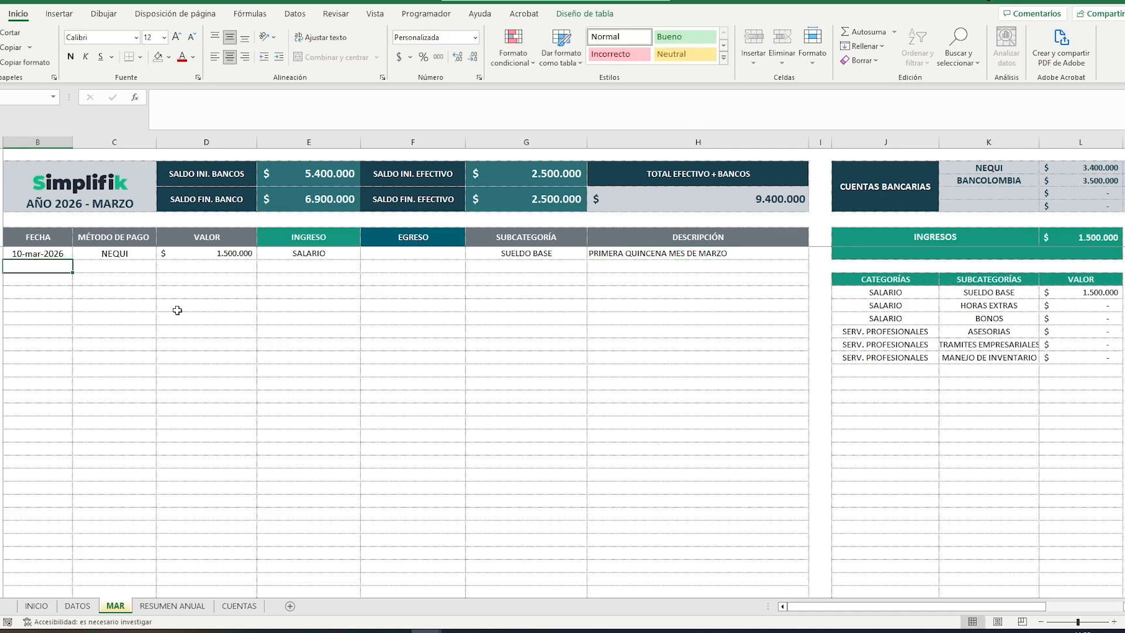
Step: Start a second movement in the next row with date 11/3/26, payment method EFECTIVO and value 750000
type("11/")
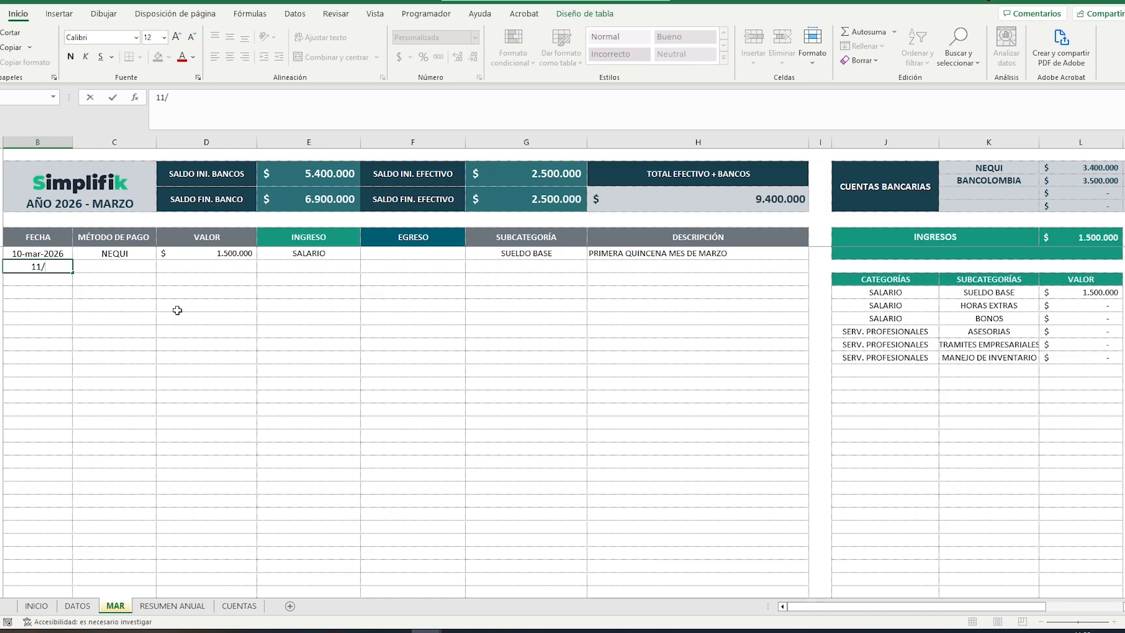
type("3/26")
key("Tab")
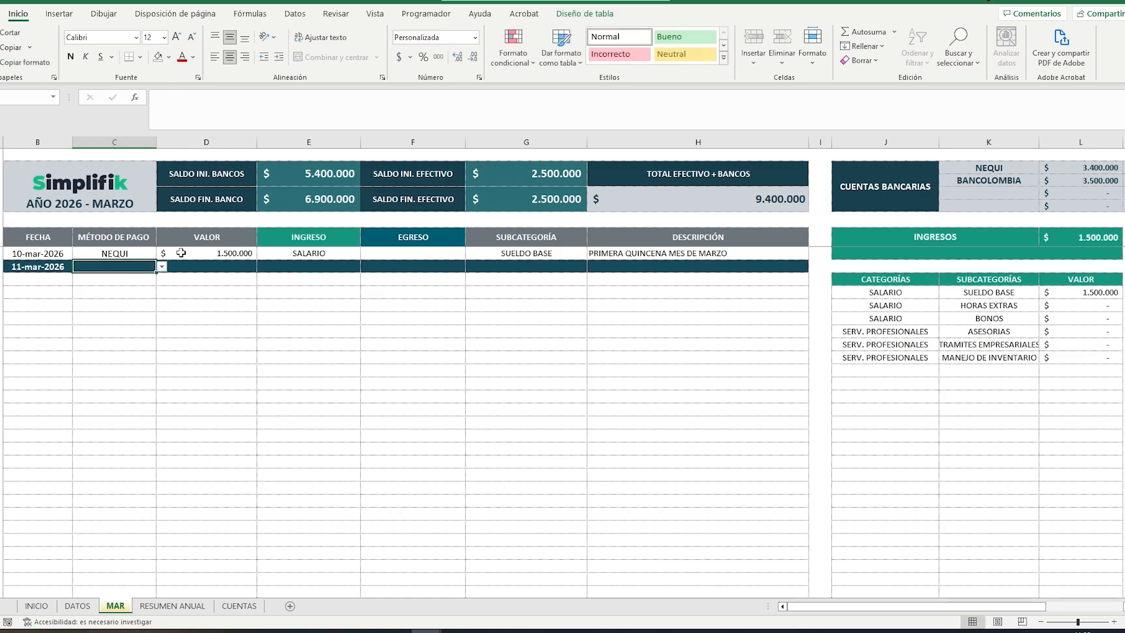
left_click(162, 267)
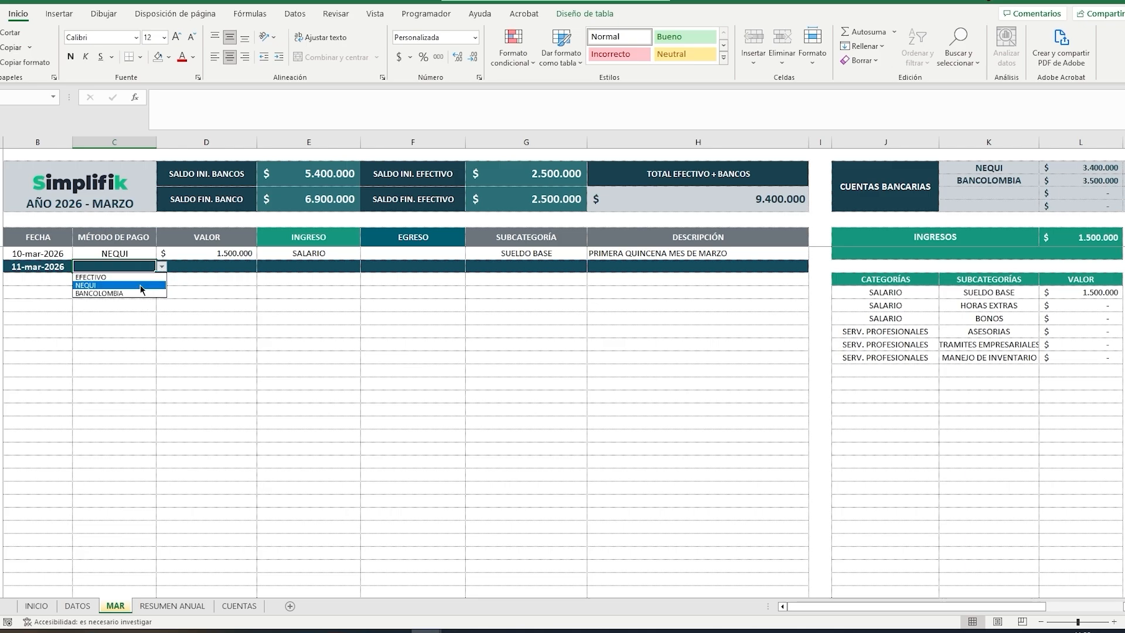
left_click(141, 280)
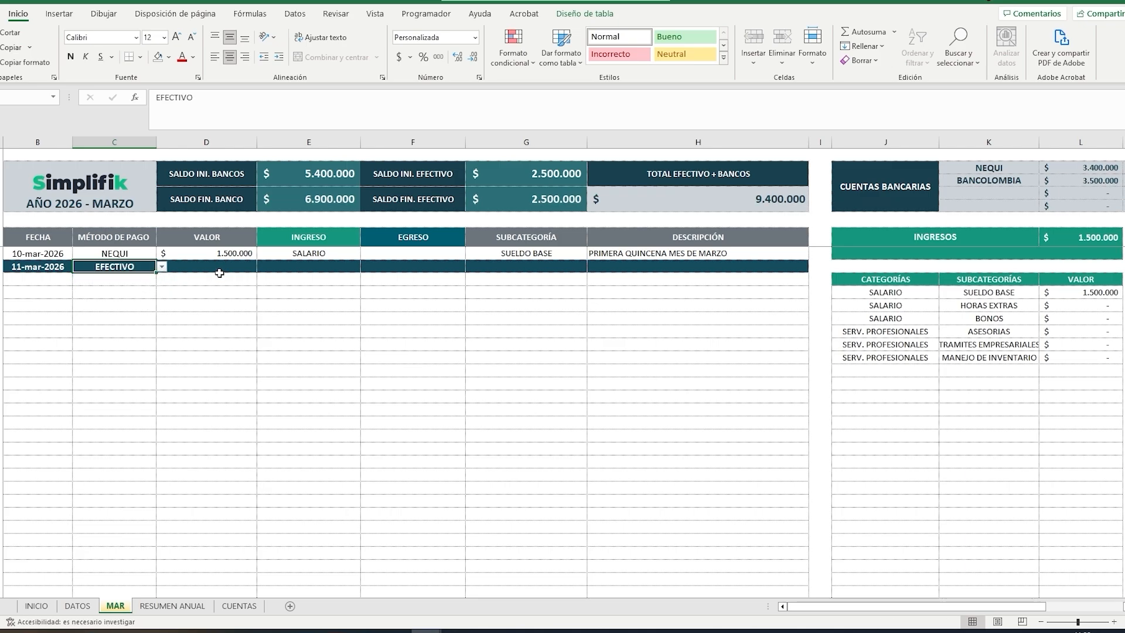
key("Tab")
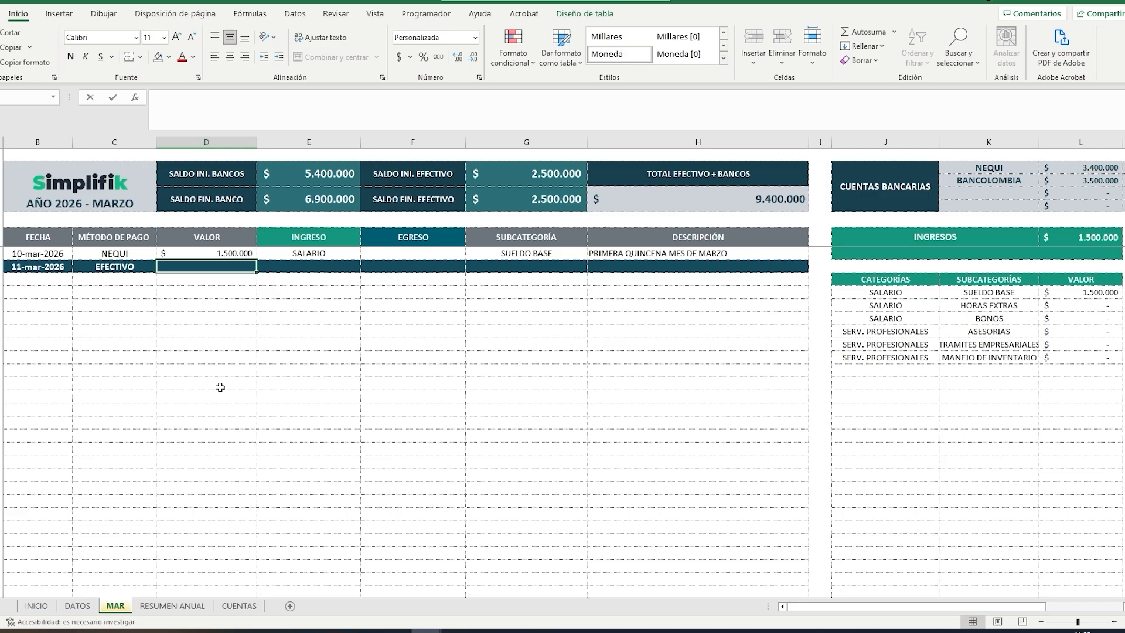
type("750000")
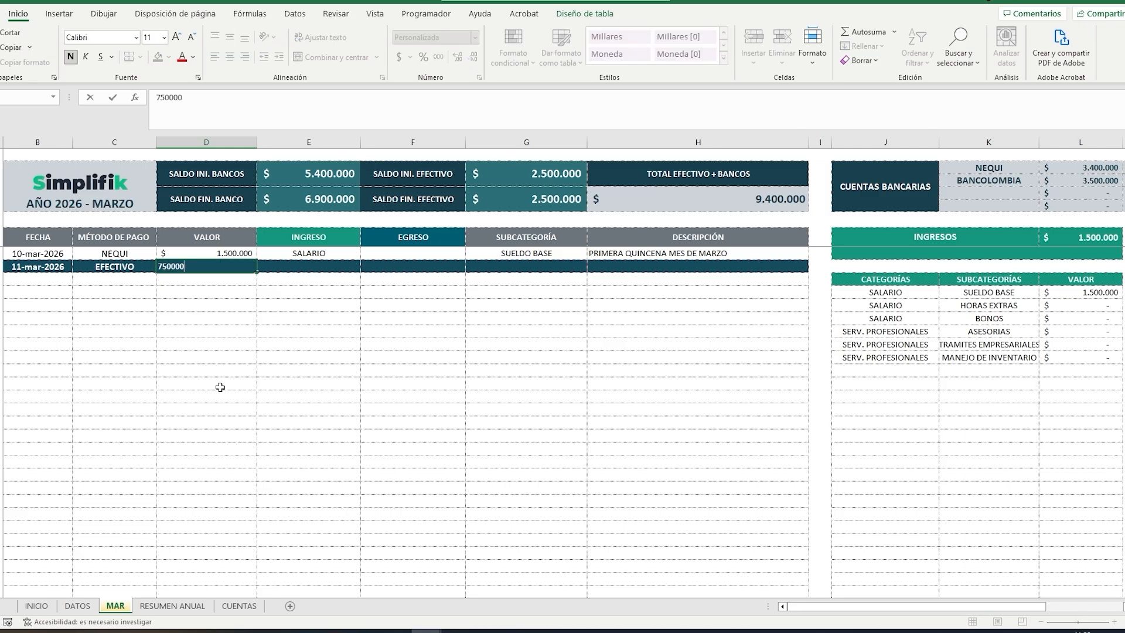
key("Tab")
Step: Classify the 11 March movement as expense category GASTOS HOGAR with subcategory ARRIENDO
left_click(451, 268)
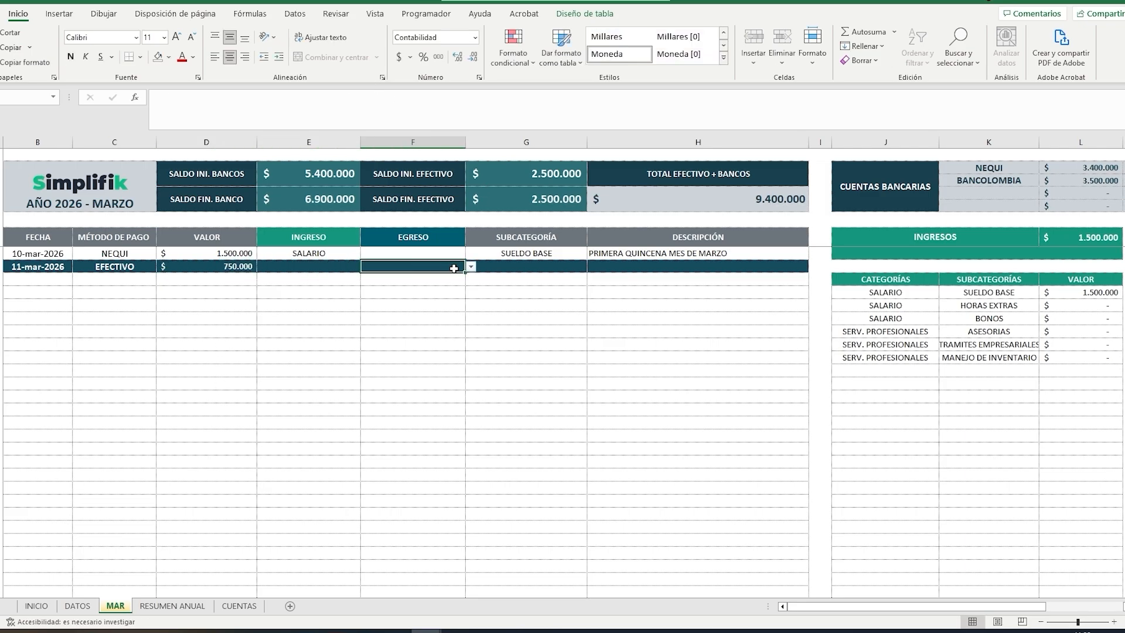
left_click(471, 267)
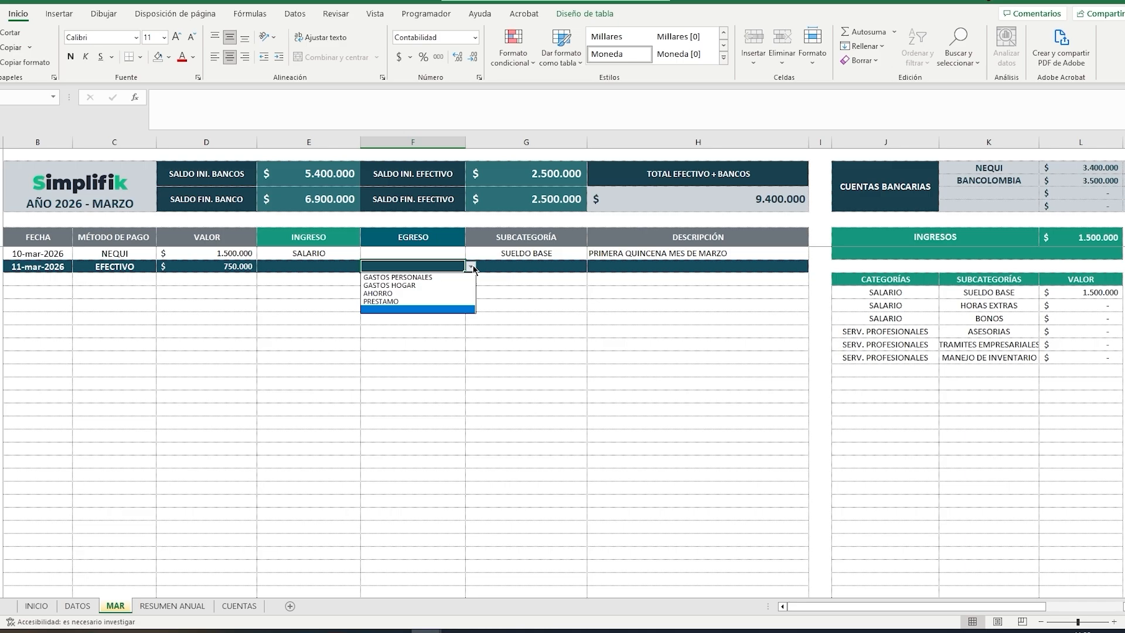
left_click(434, 285)
left_click(533, 266)
left_click(592, 267)
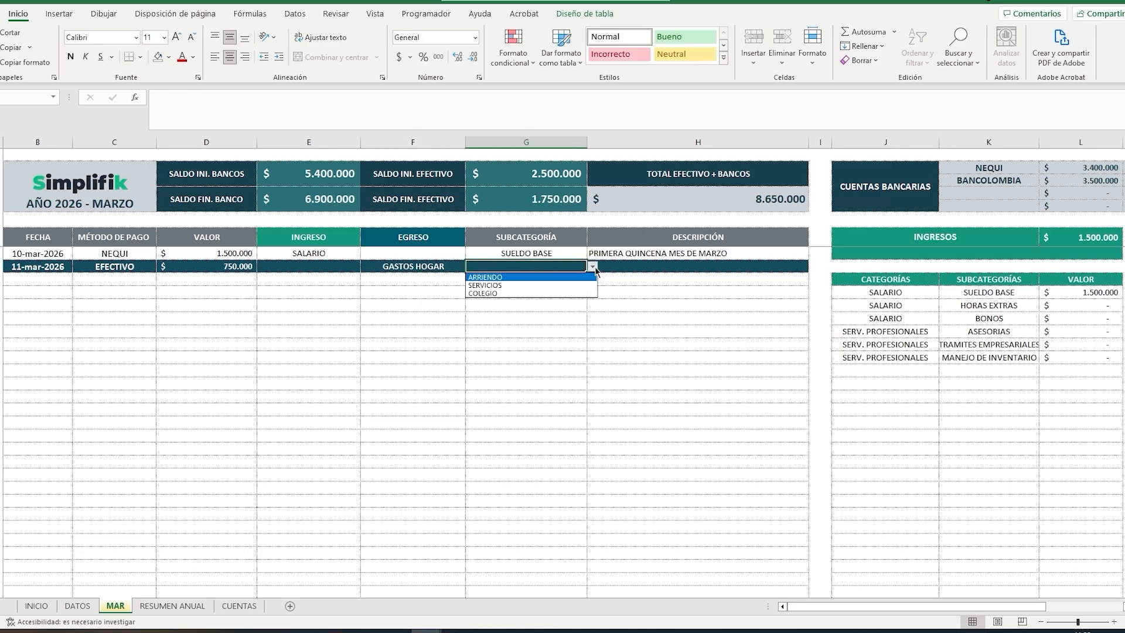
left_click(494, 278)
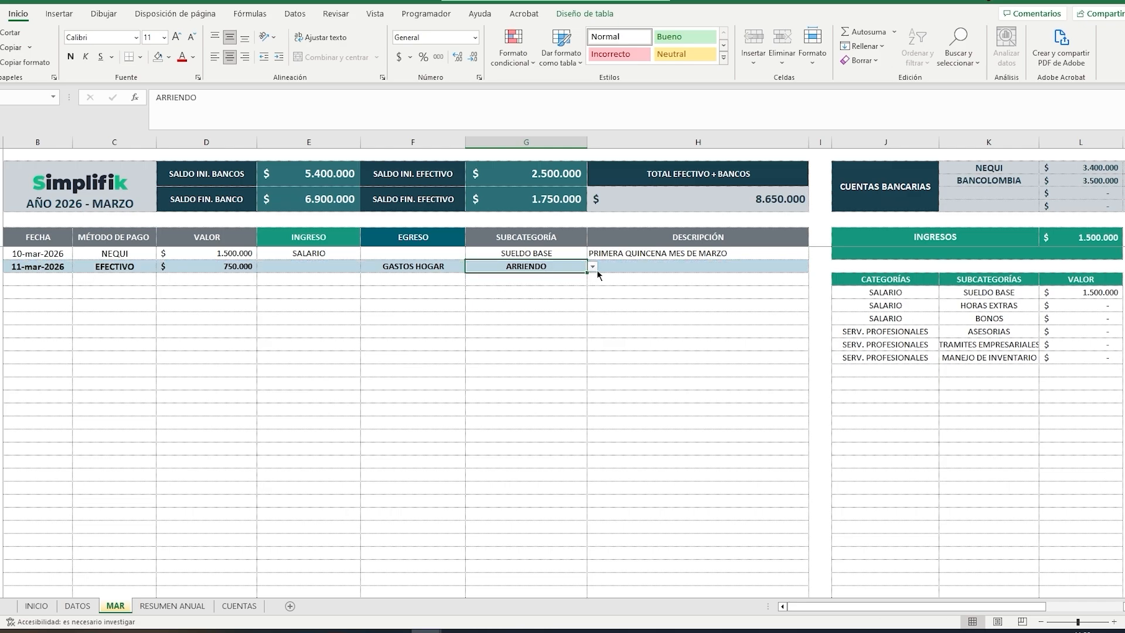
Step: Enter "MES DE MARZO" as the description of the rent movement
left_click(596, 269)
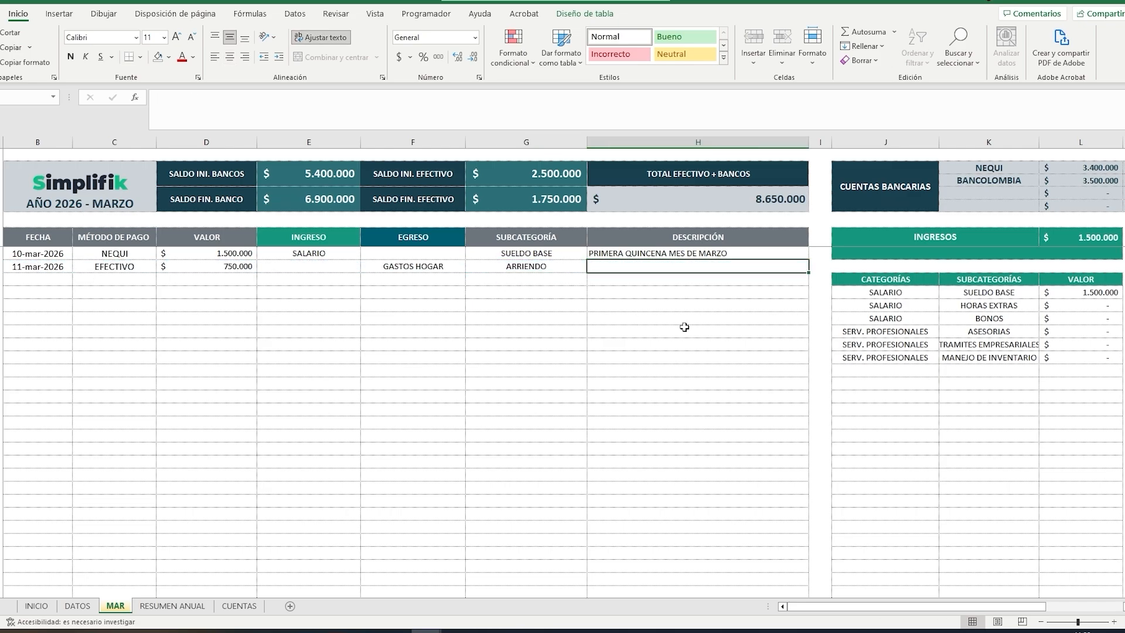
type("MES DE MA")
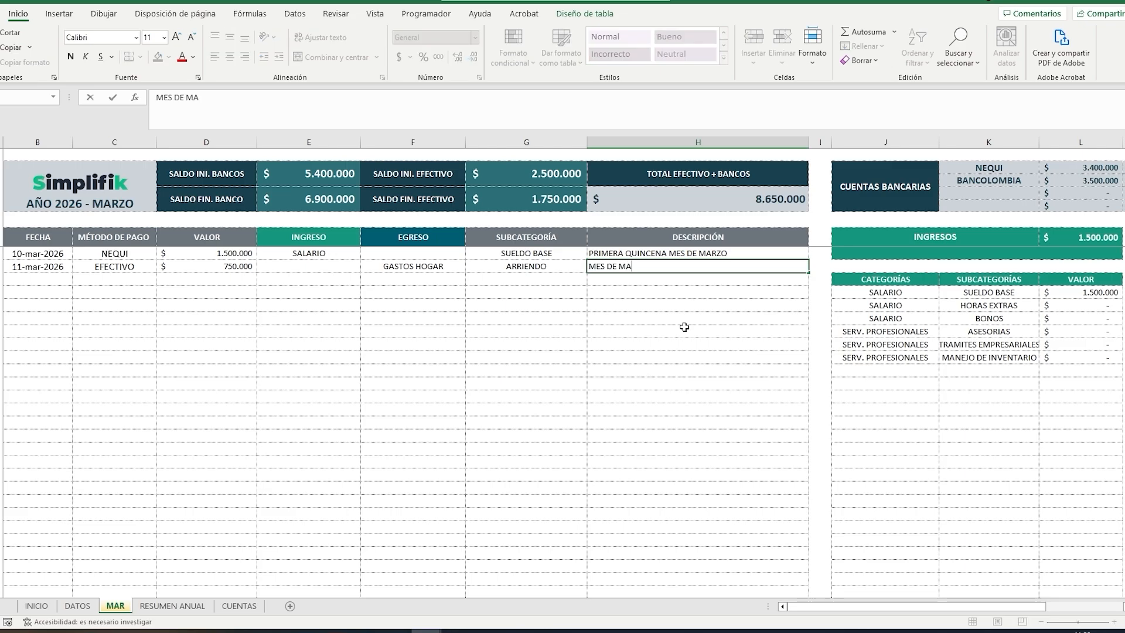
type("RZO")
key("Tab")
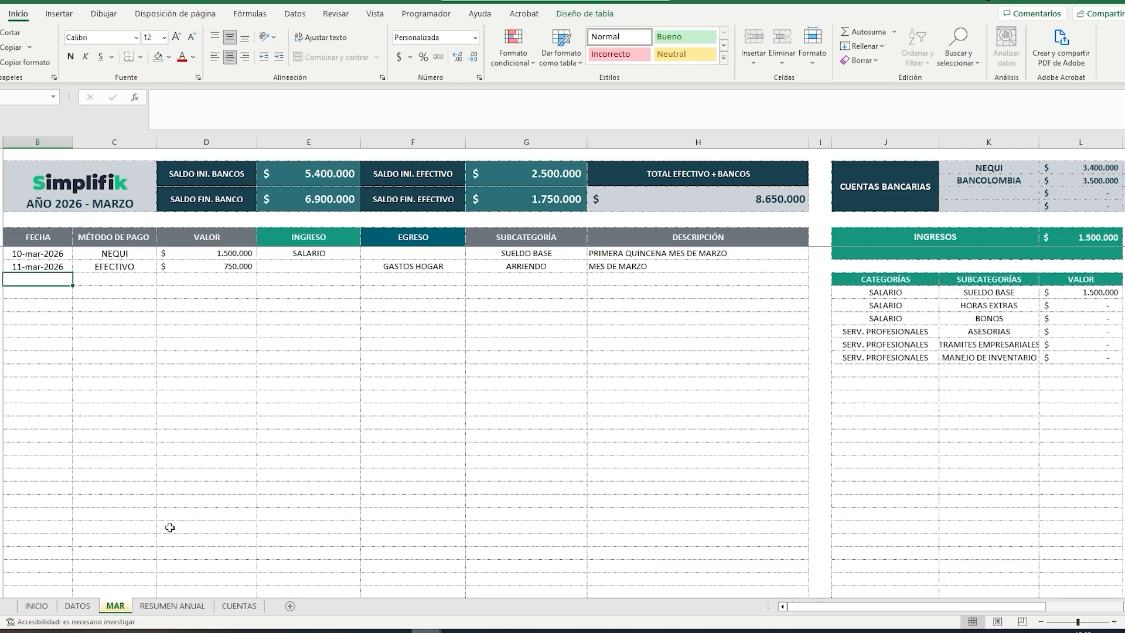
Step: In the DATOS sheet, add TRANSFERENCIA to both the INGRESOS and EGRESOS category lists
left_click(77, 606)
left_click(99, 273)
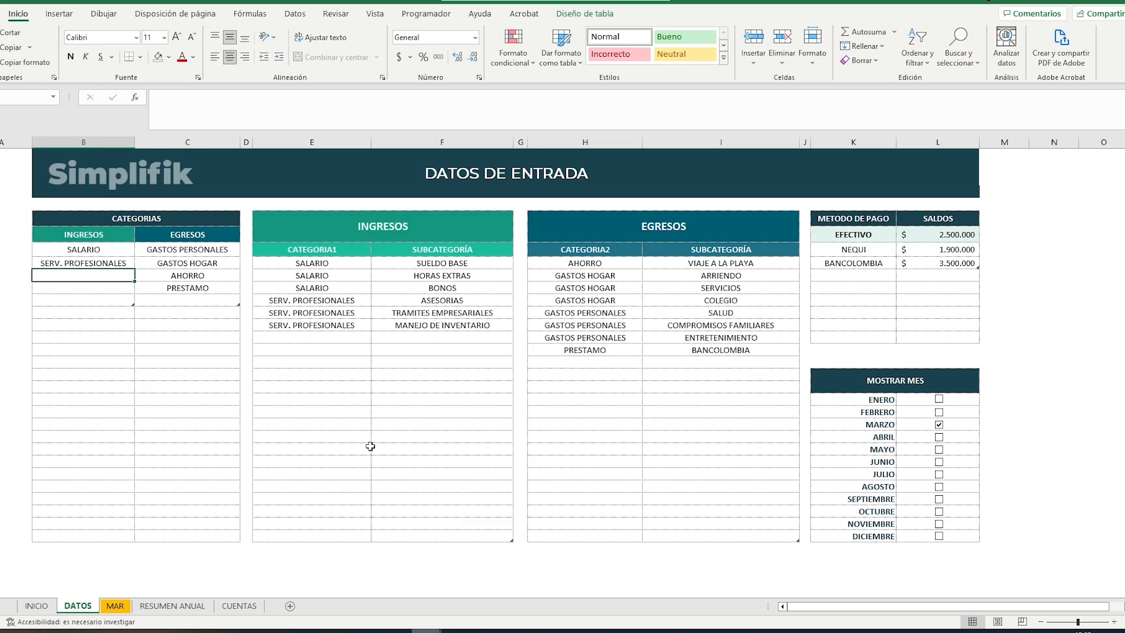
type("TR")
type("ANSFERENCI")
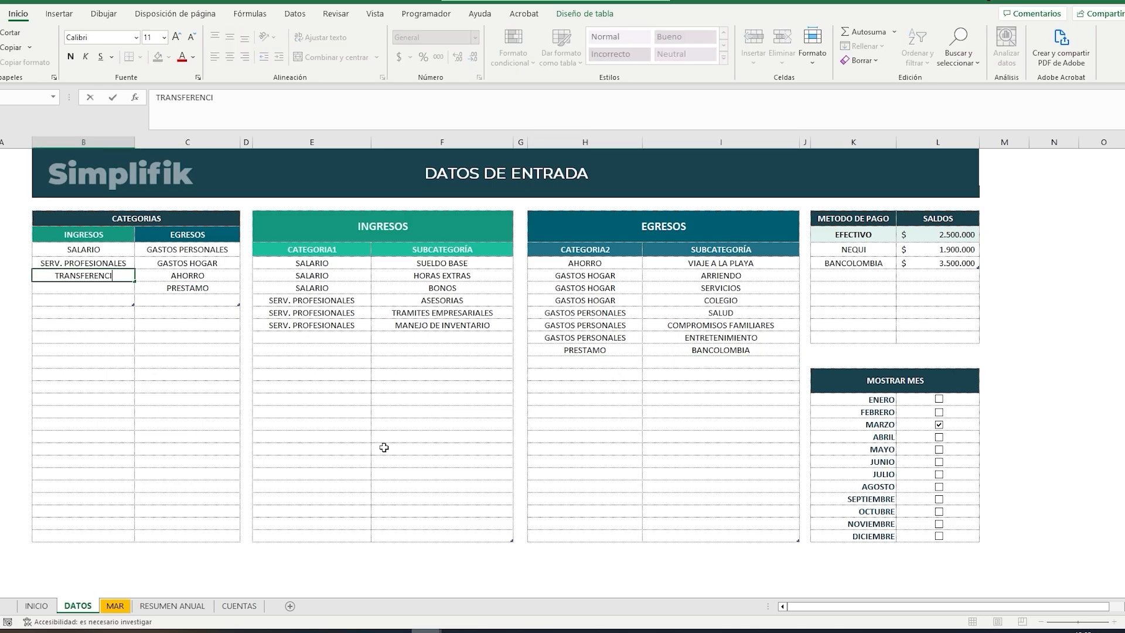
type("A")
left_click(195, 299)
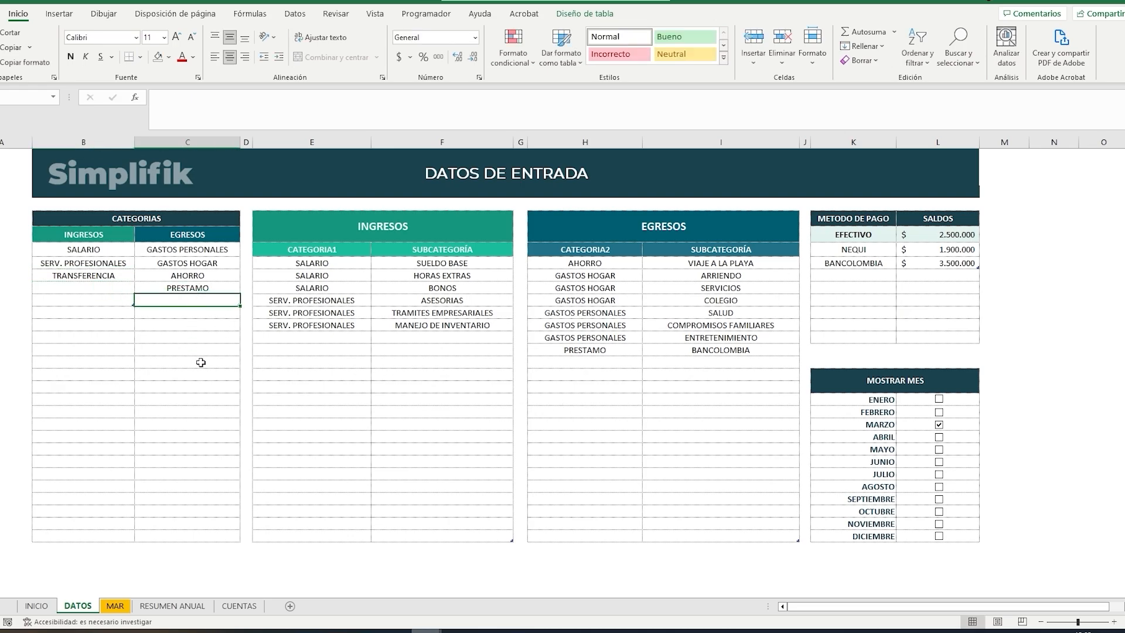
type("TRANSF")
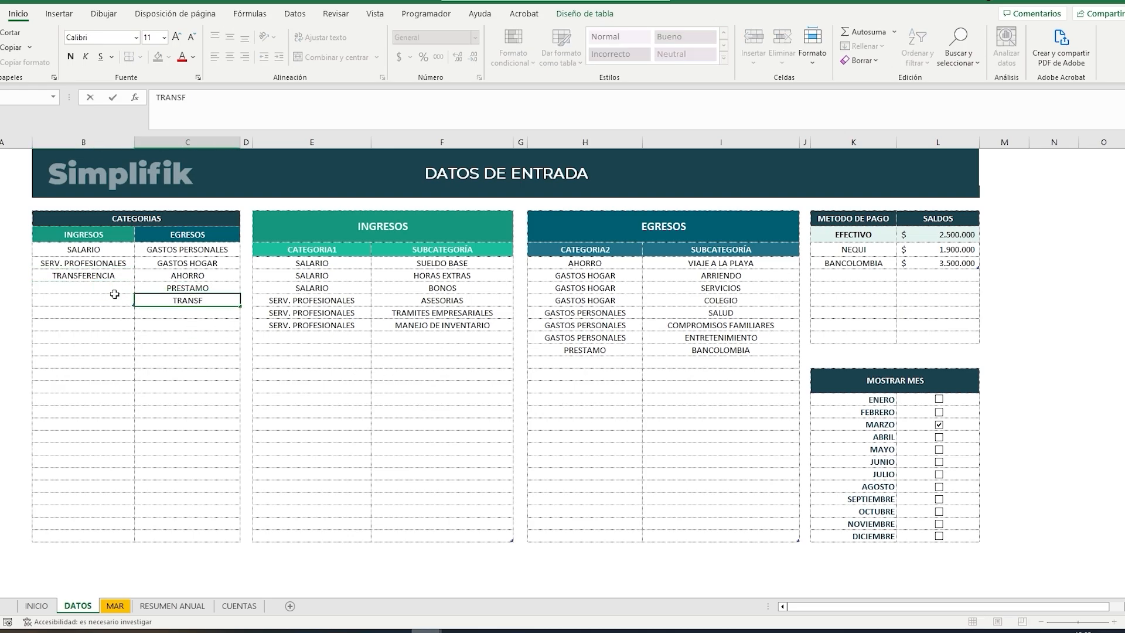
type("ERENCIA")
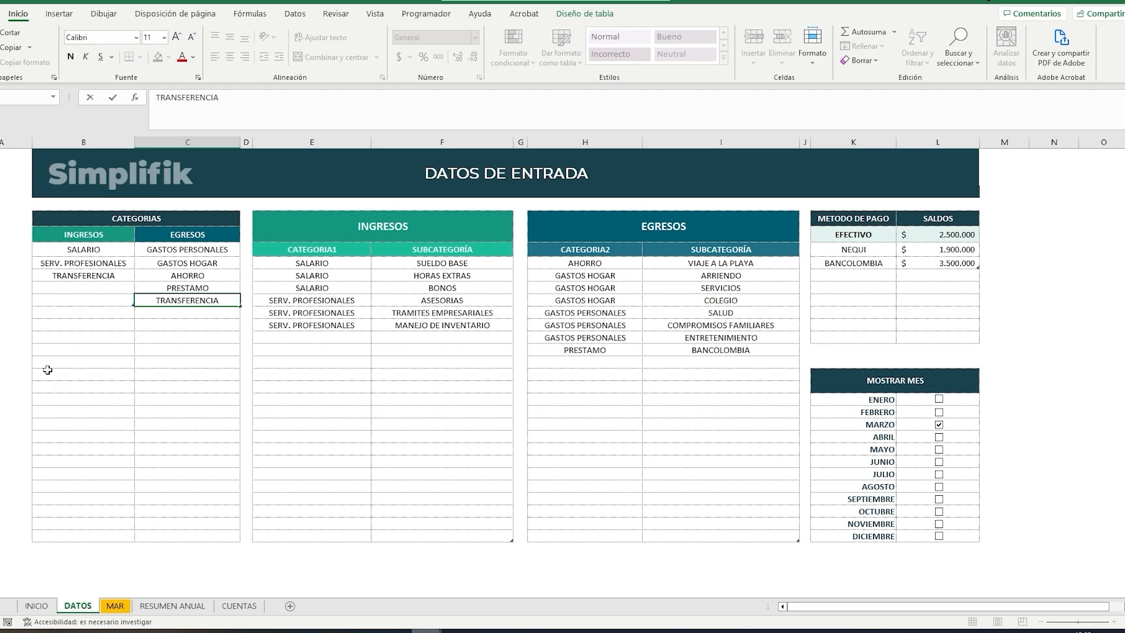
Step: Add an income subcategory row with category TRANSFERENCIA and subcategory DEPOSITO
left_click(288, 339)
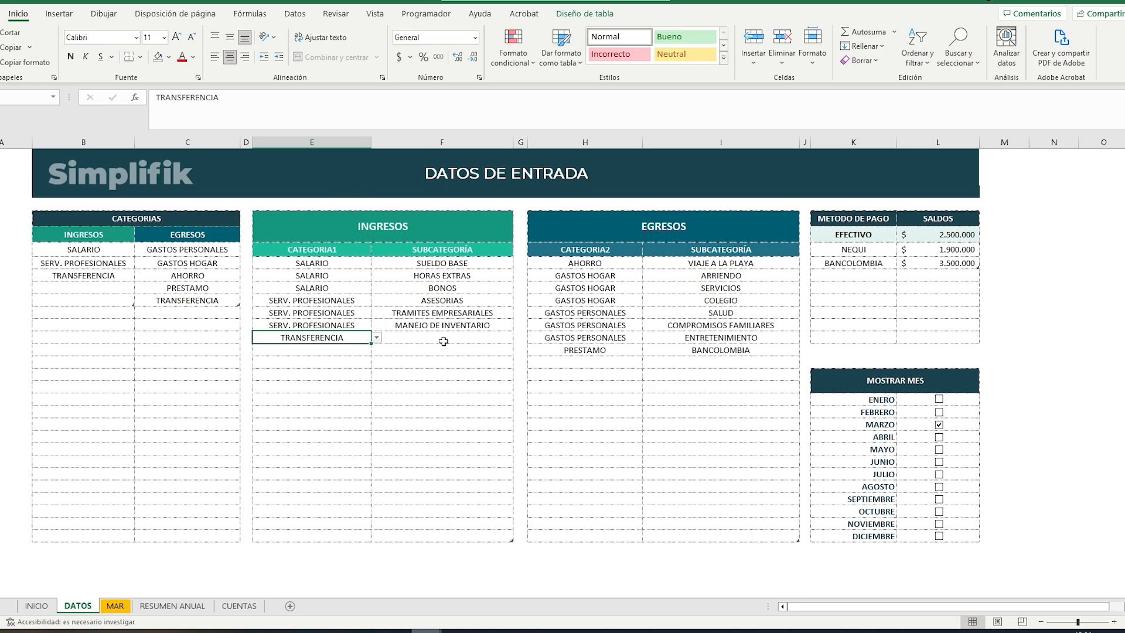
left_click(443, 341)
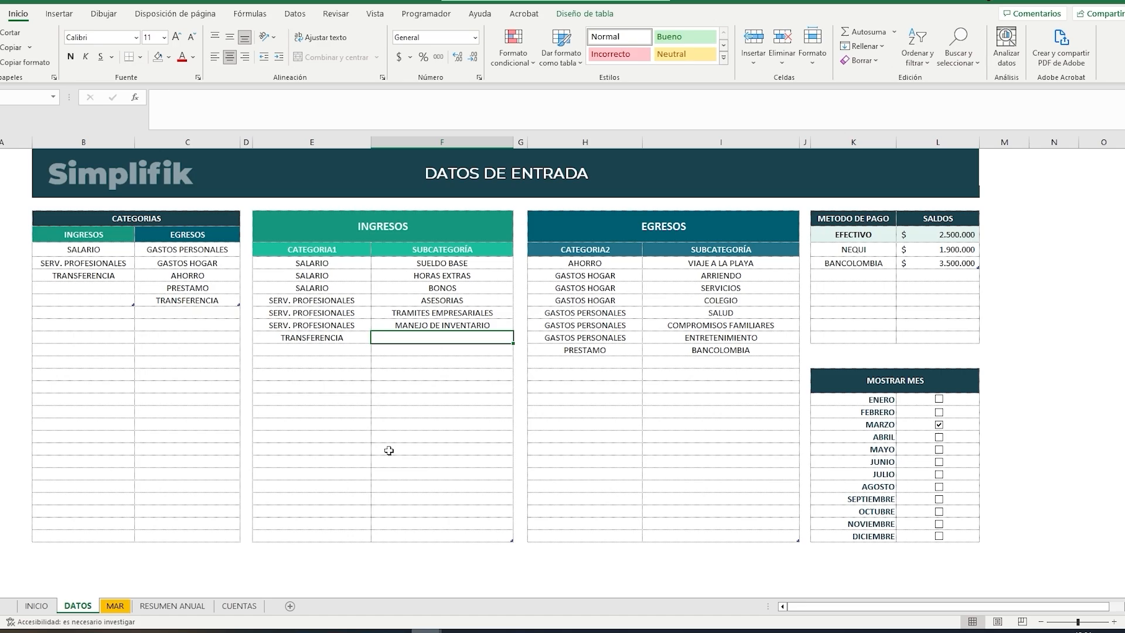
type("DEP")
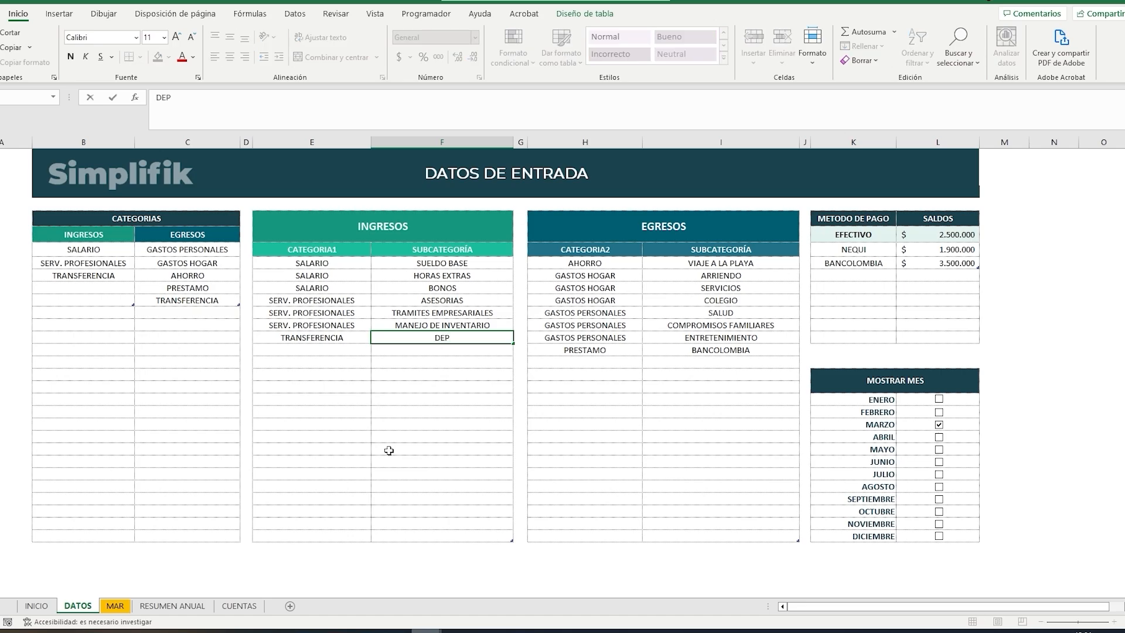
type("OSITO")
Step: Add an expense subcategory row with category TRANSFERENCIA and subcategory RETIRO
left_click(599, 361)
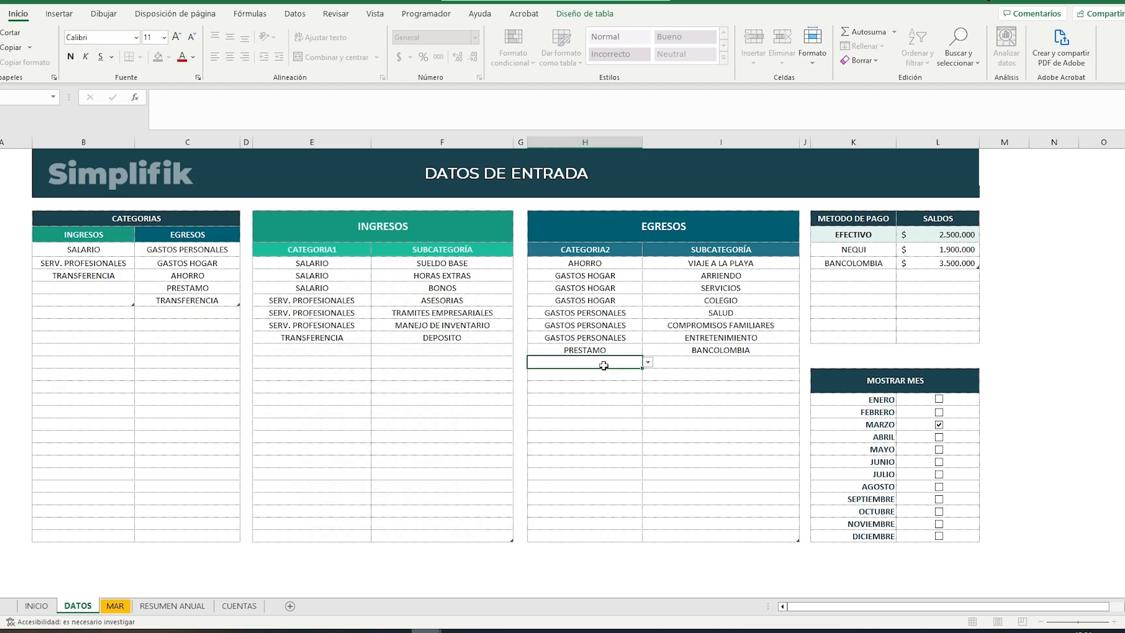
left_click(647, 362)
left_click(629, 404)
left_click(684, 363)
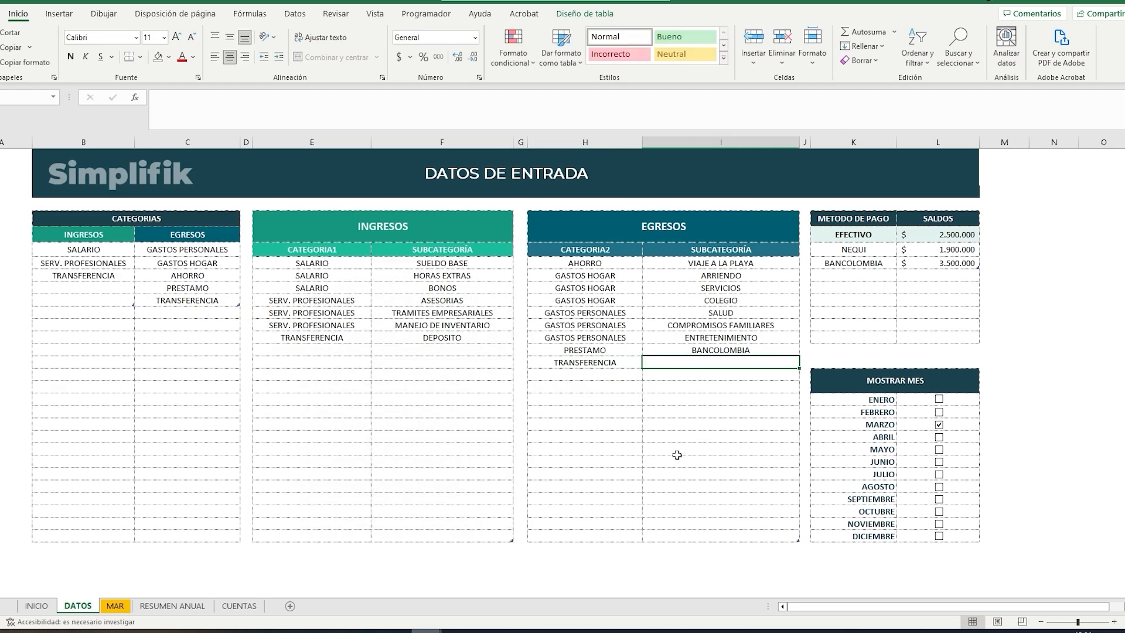
type("RETI")
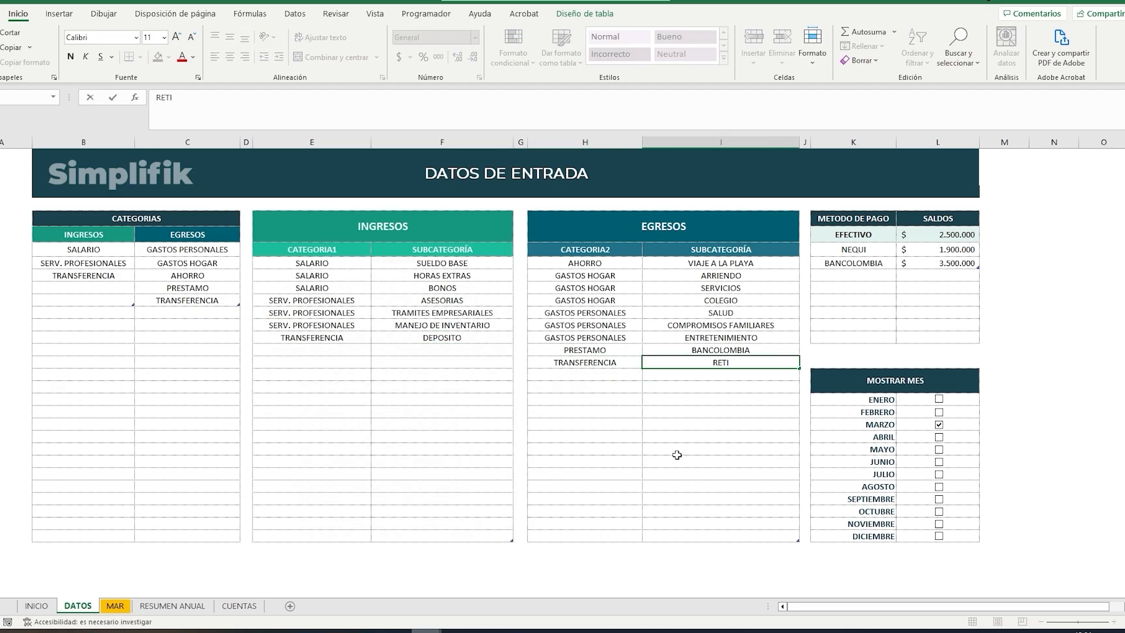
type("RO")
left_click(670, 423)
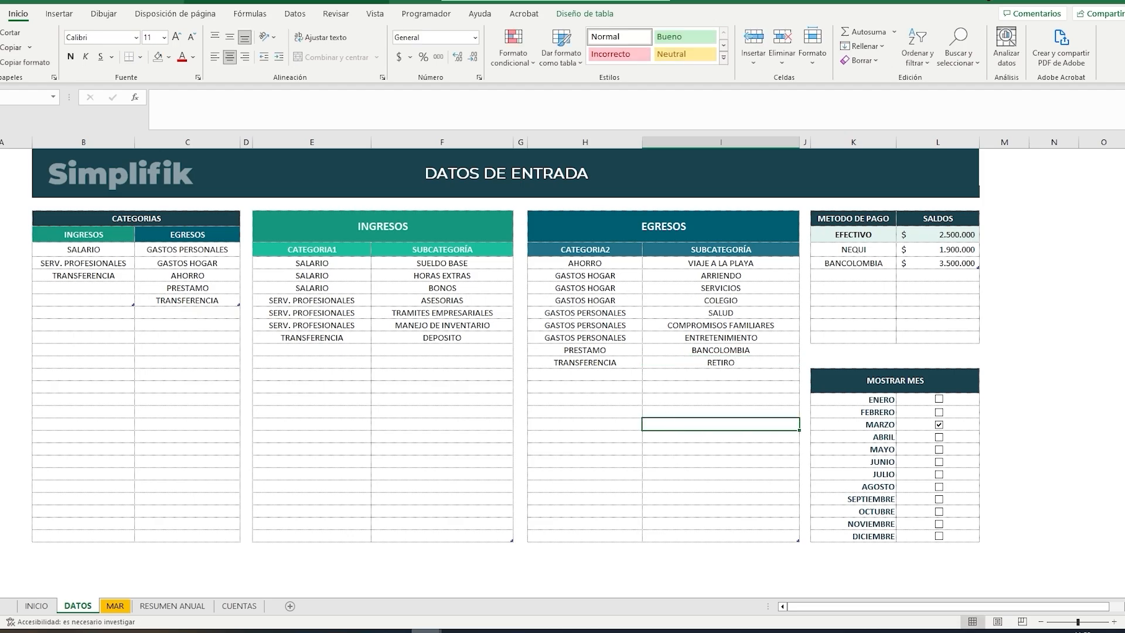
Step: In the MAR sheet, start a third movement with date 12/3/26, payment method NEQUI and value 400000
left_click(115, 605)
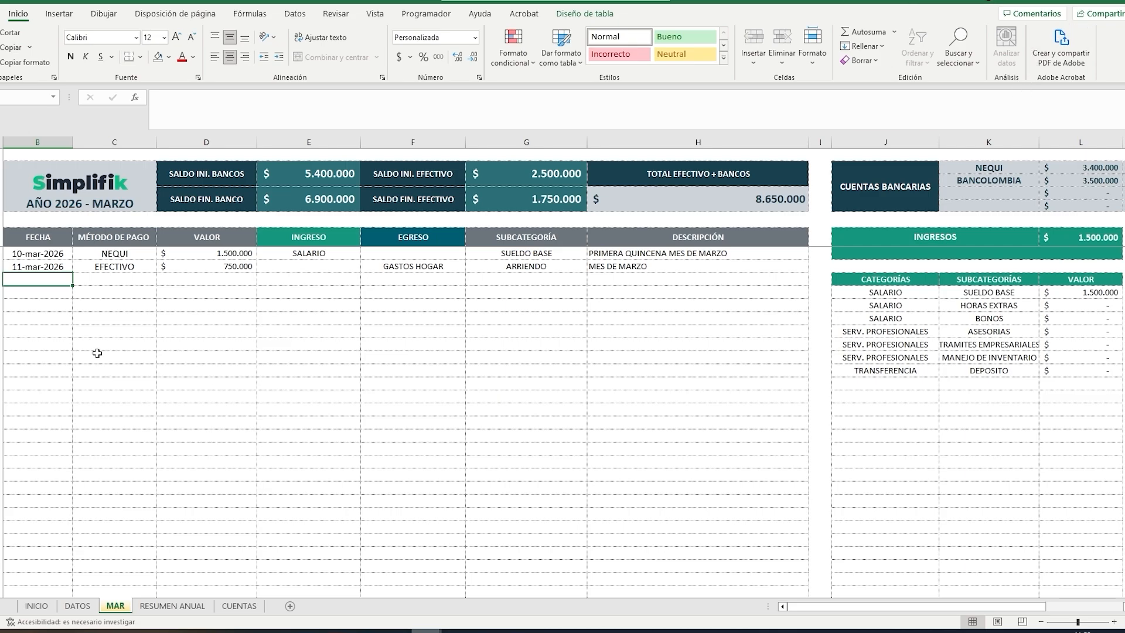
type("12")
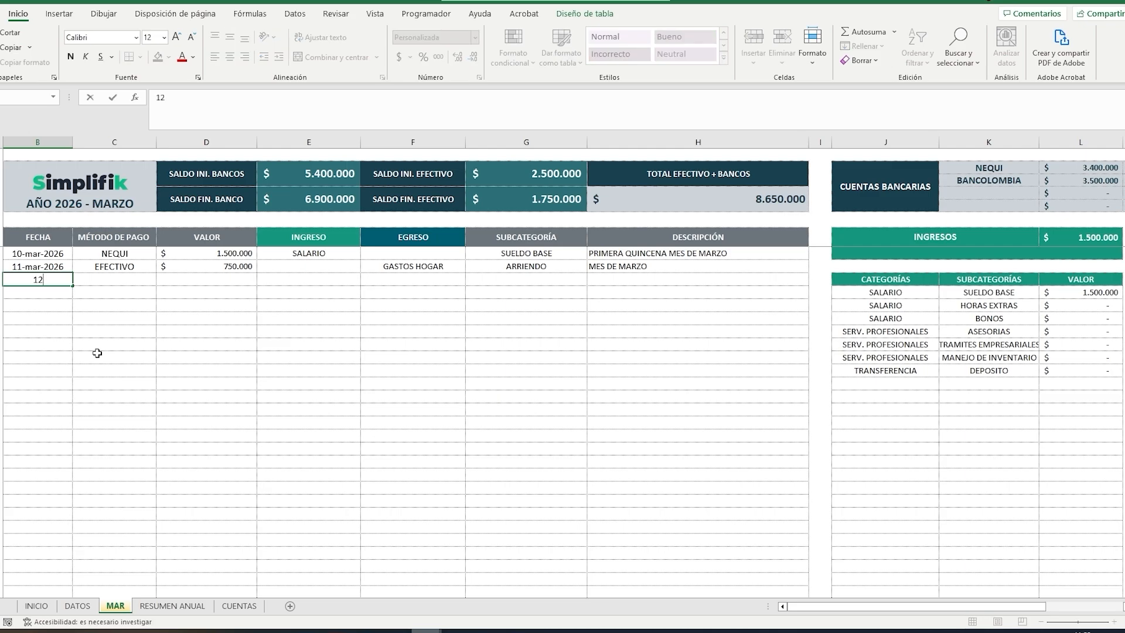
type("/3/26")
key("Tab")
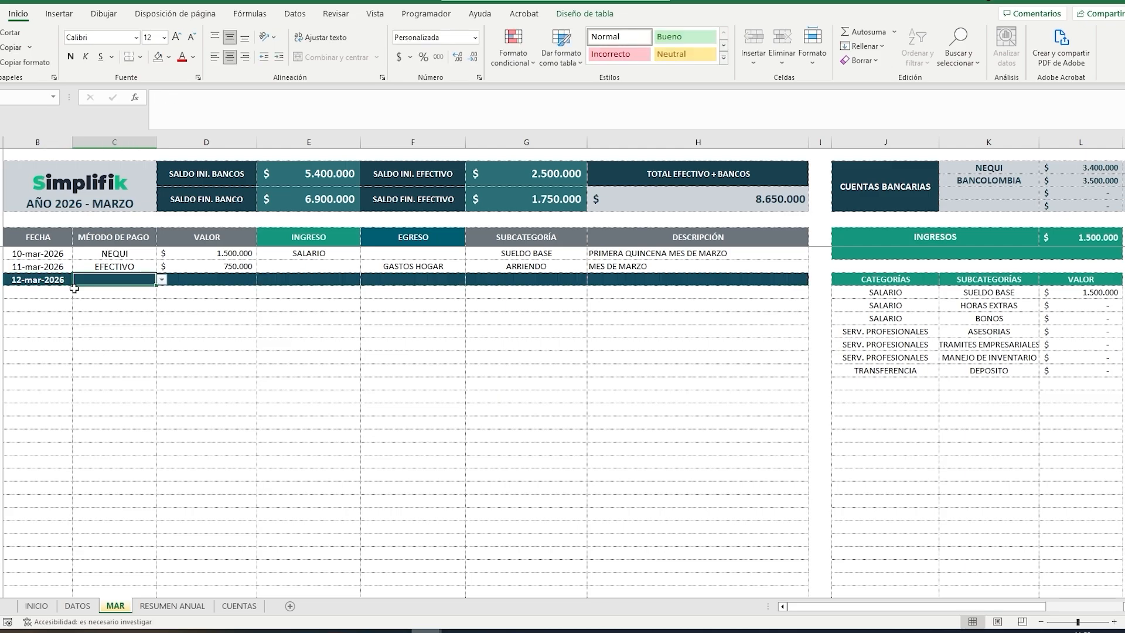
left_click(162, 280)
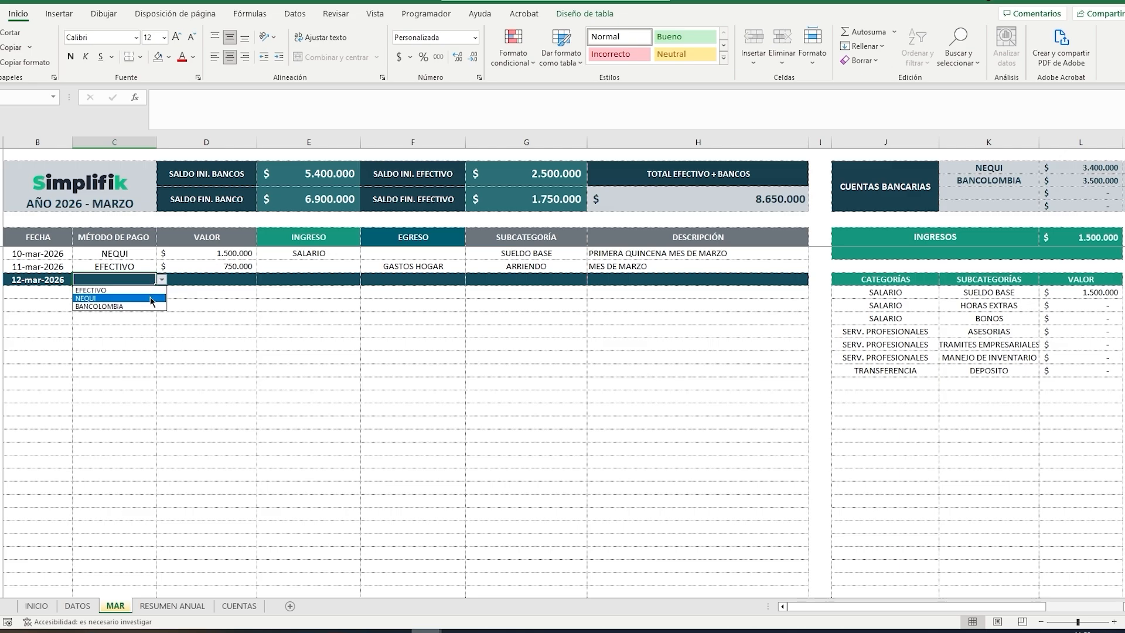
left_click(150, 296)
key("Tab")
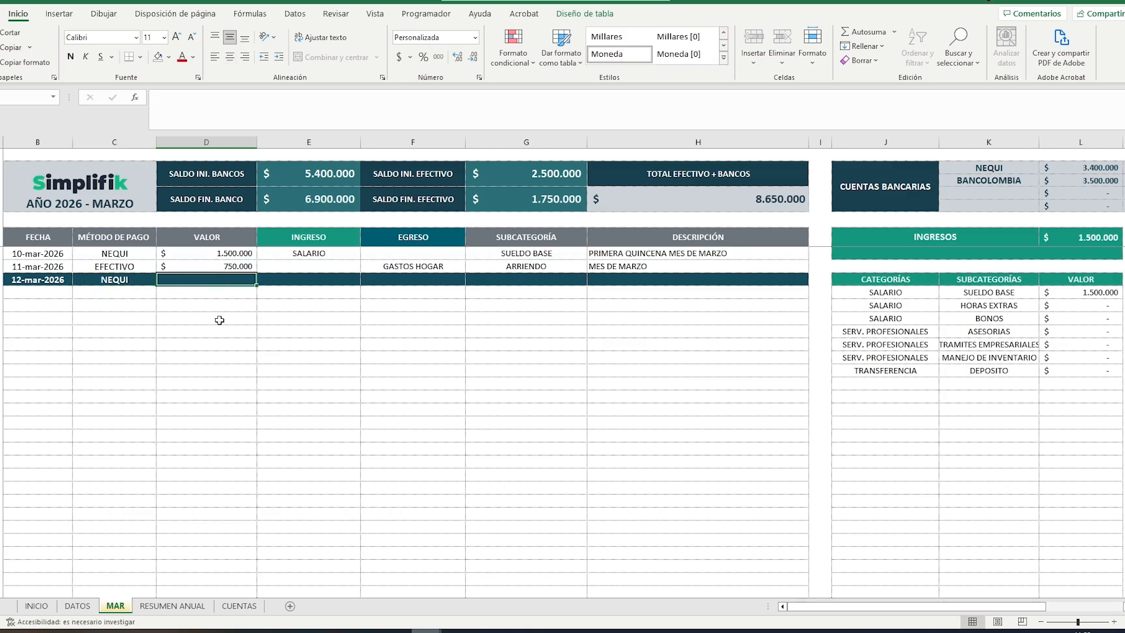
type("400.00")
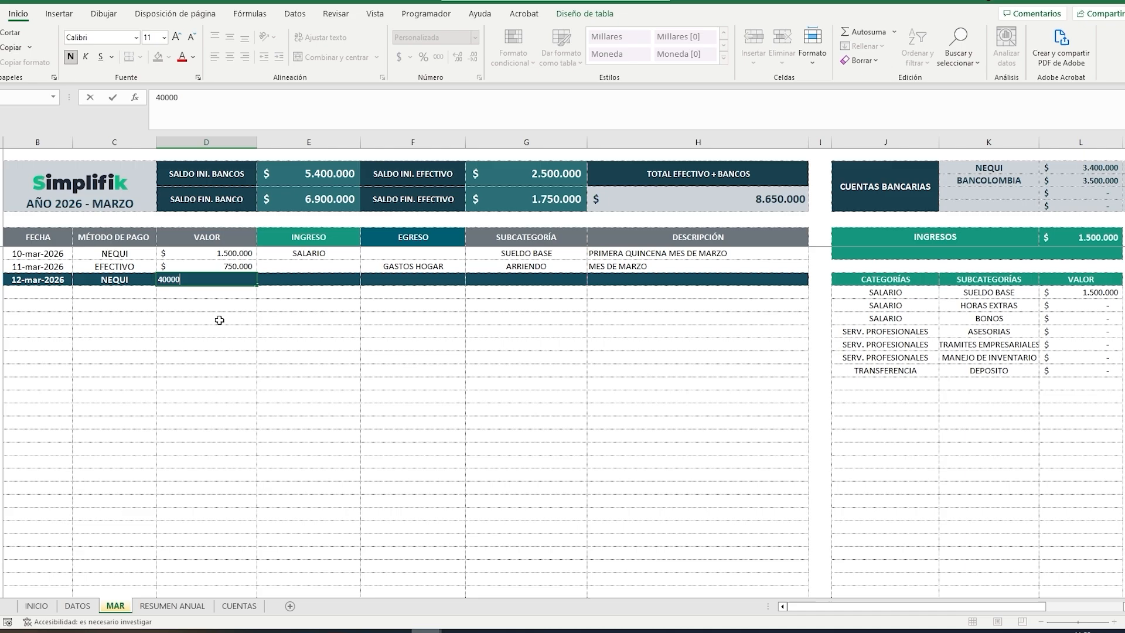
type("0")
key("Tab")
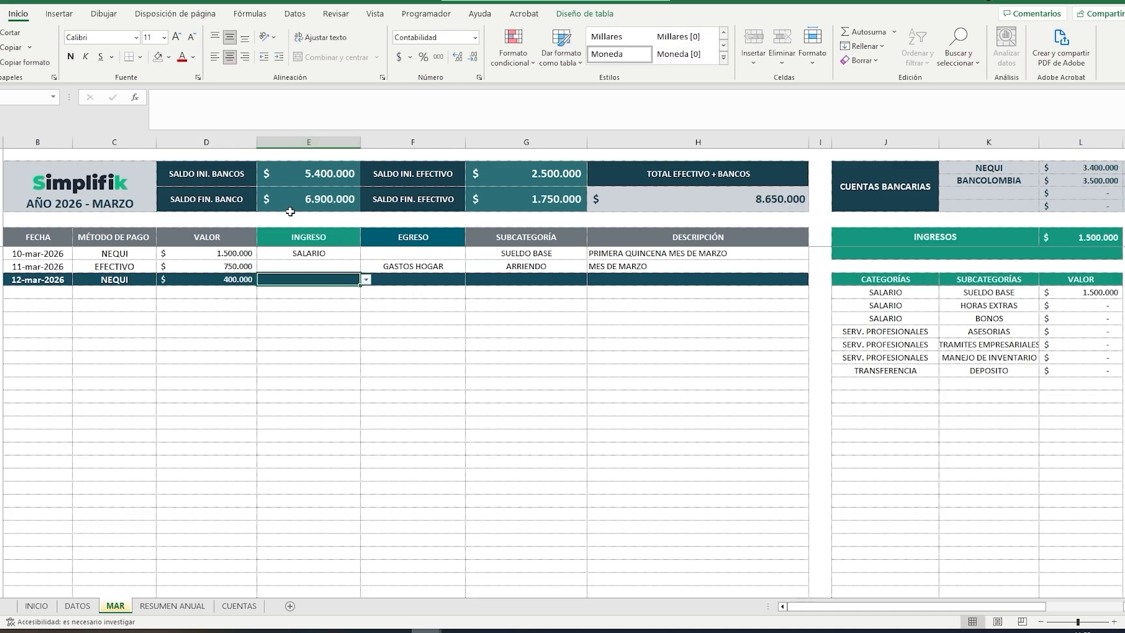
Step: Classify the NEQUI movement of 12 March as expense category TRANSFERENCIA with subcategory RETIRO
left_click(451, 280)
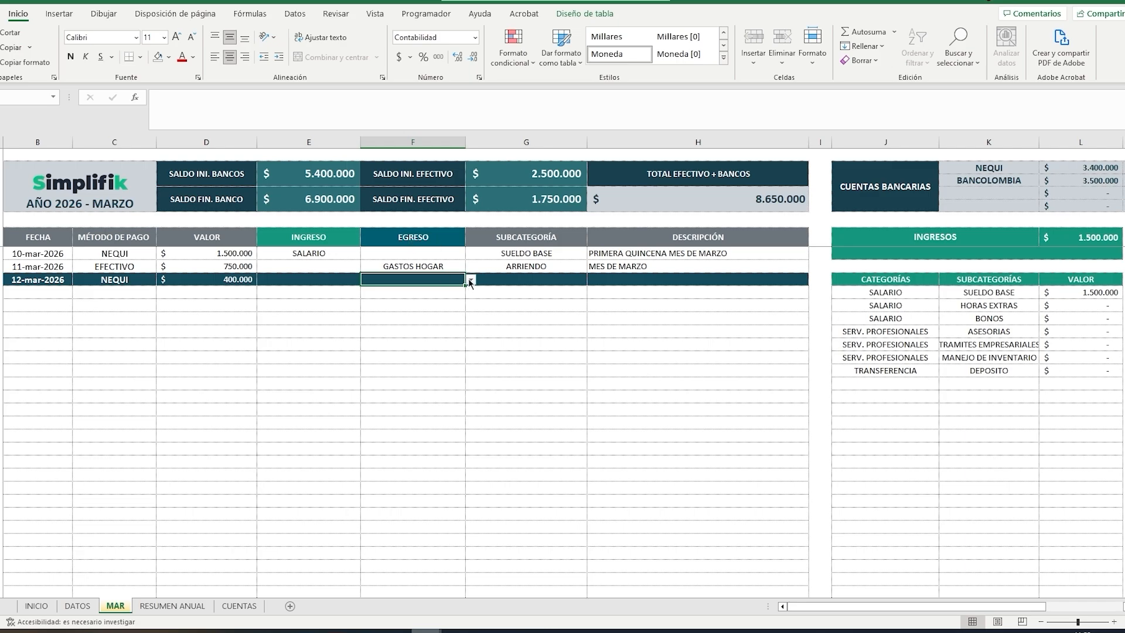
left_click(471, 279)
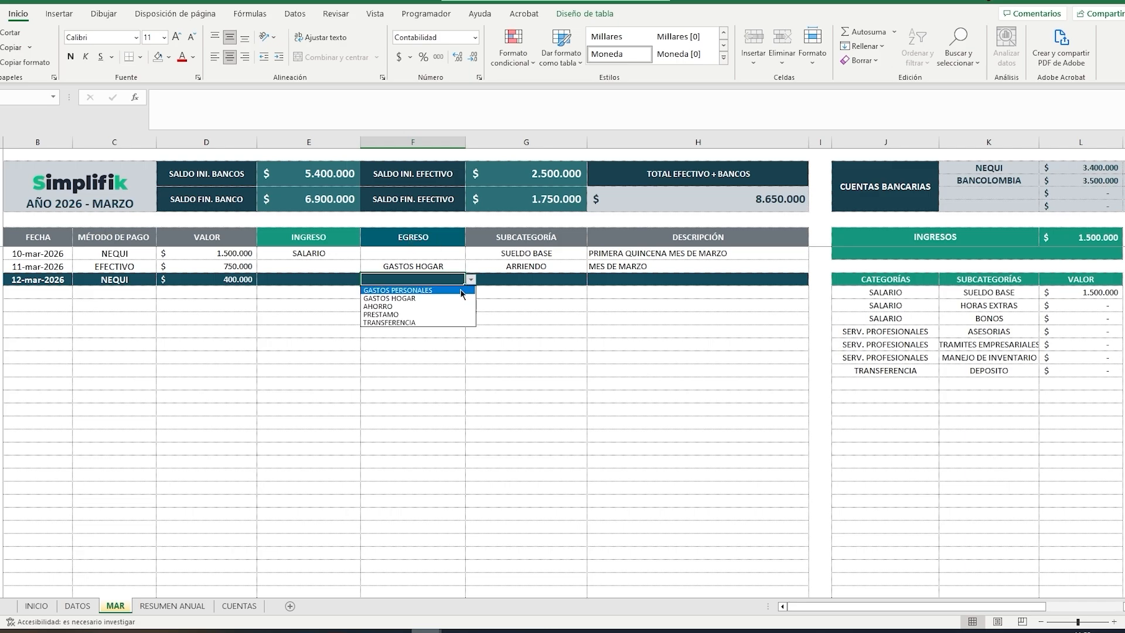
left_click(413, 322)
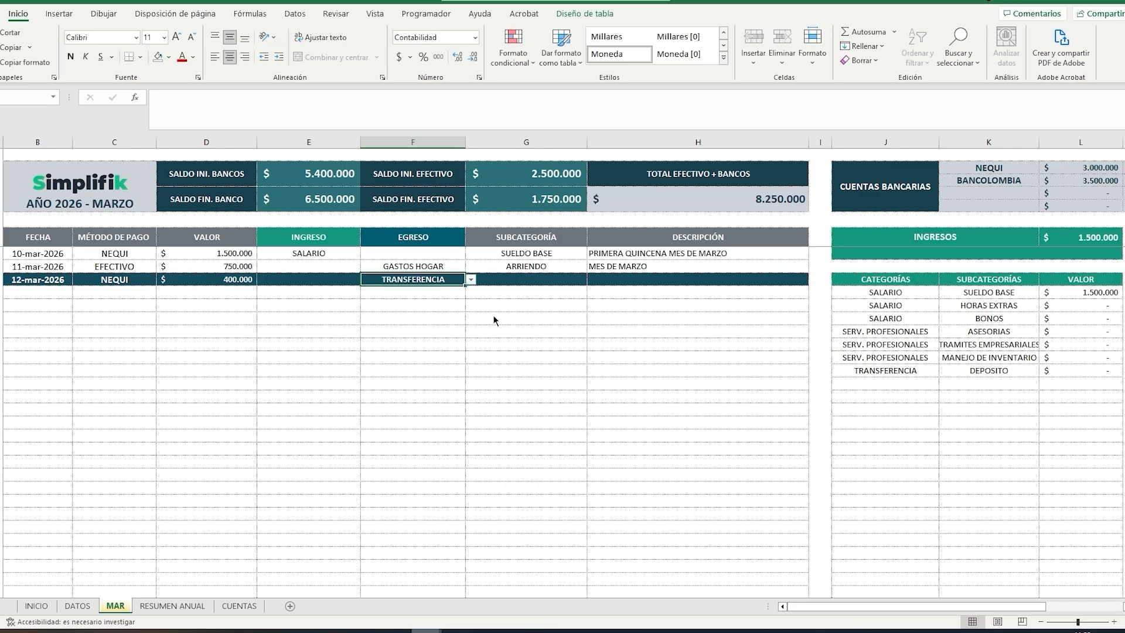
left_click(520, 279)
left_click(593, 280)
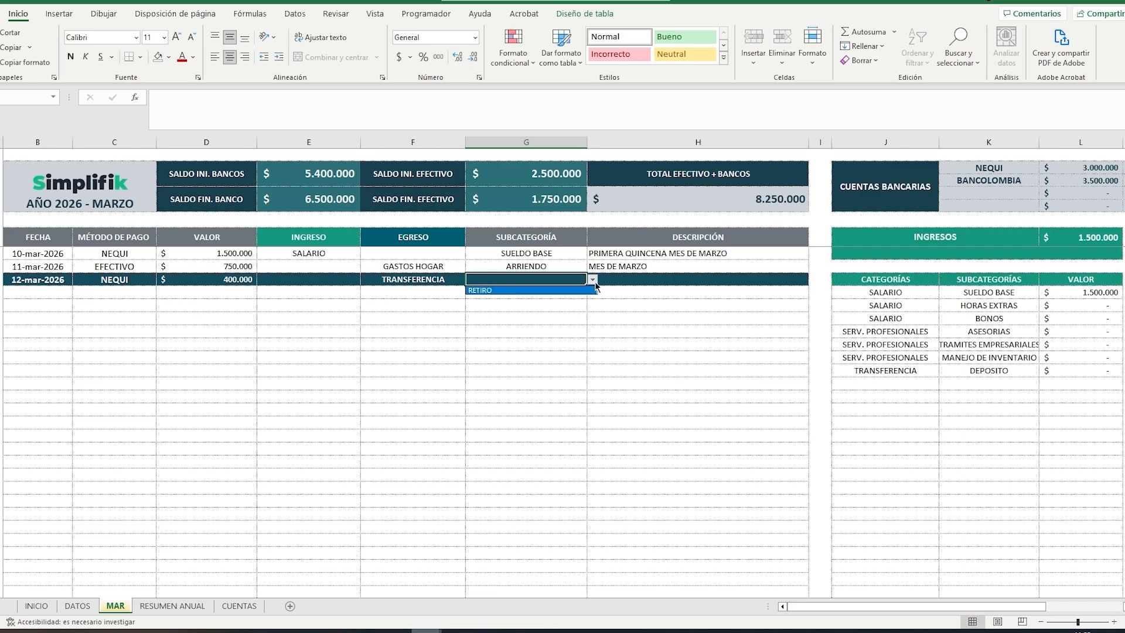
left_click(529, 291)
Step: Enter "DE NEQUI A EFECTIVO" as the description of the withdrawal movement
left_click(615, 278)
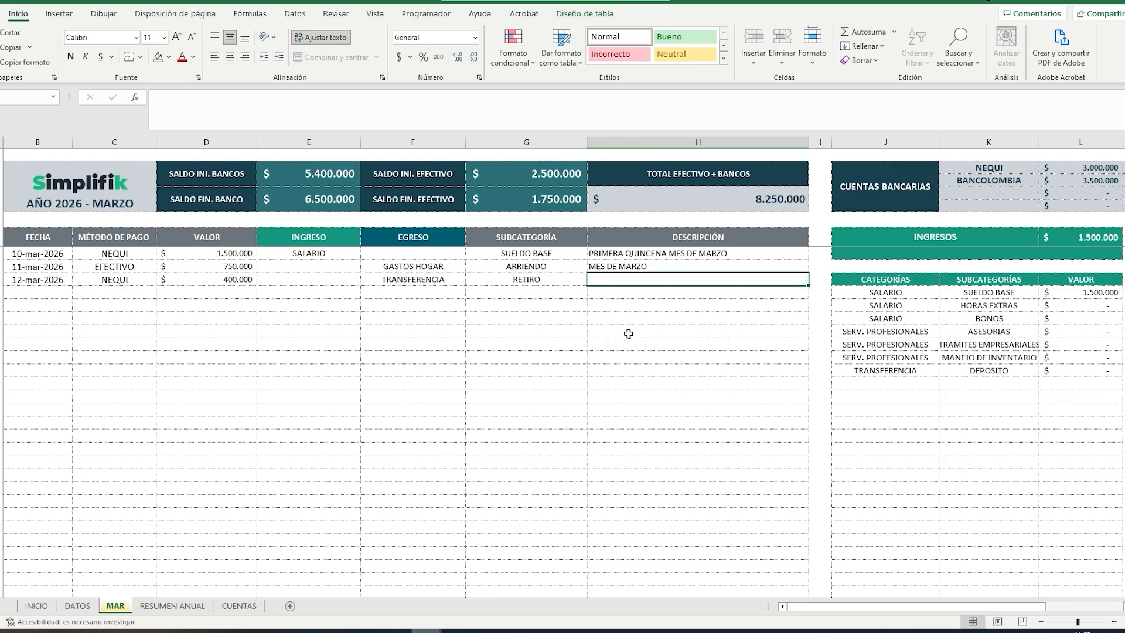
type("DE NE")
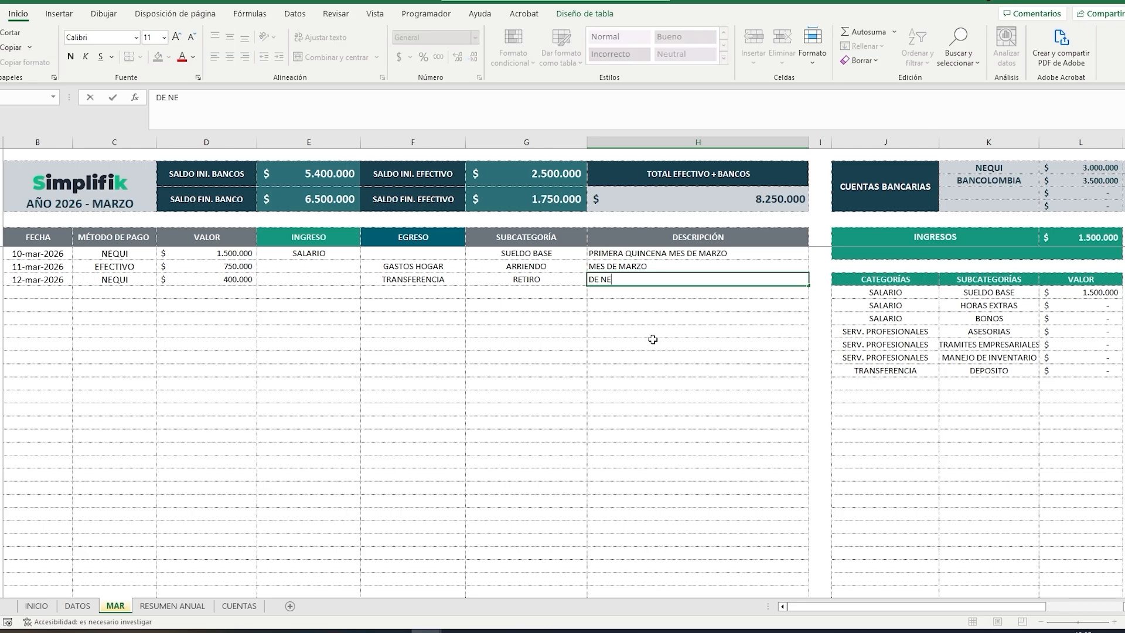
type("QUI A EFECTIVO")
key("Return")
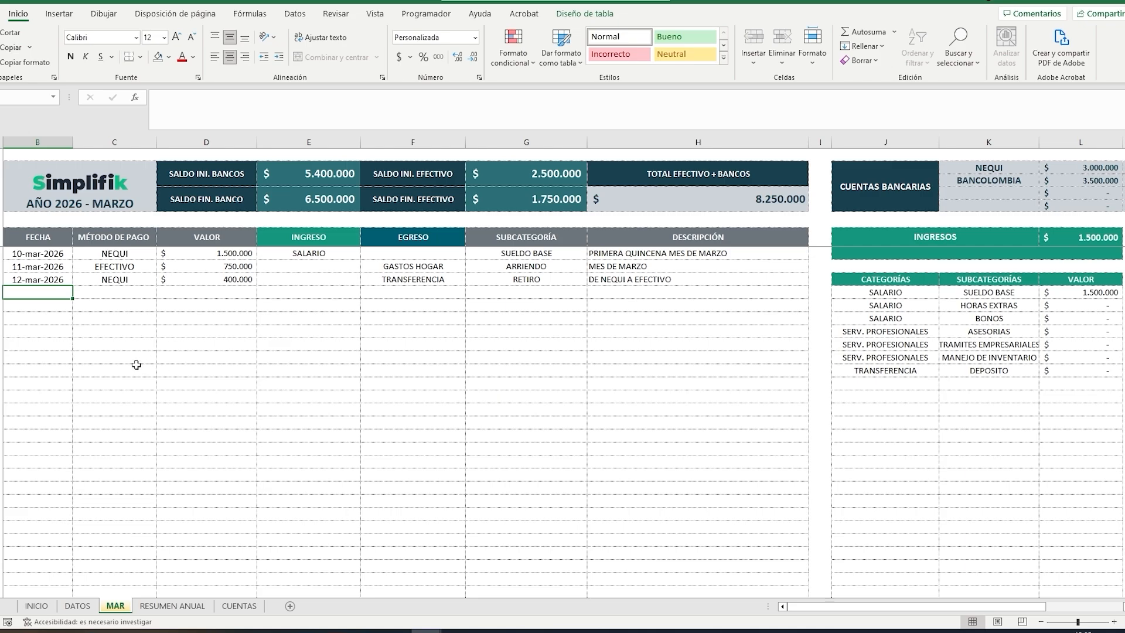
Step: Start a fourth movement in the next row with date 12/3/26, payment method EFECTIVO and value 400000
type("12/3/26")
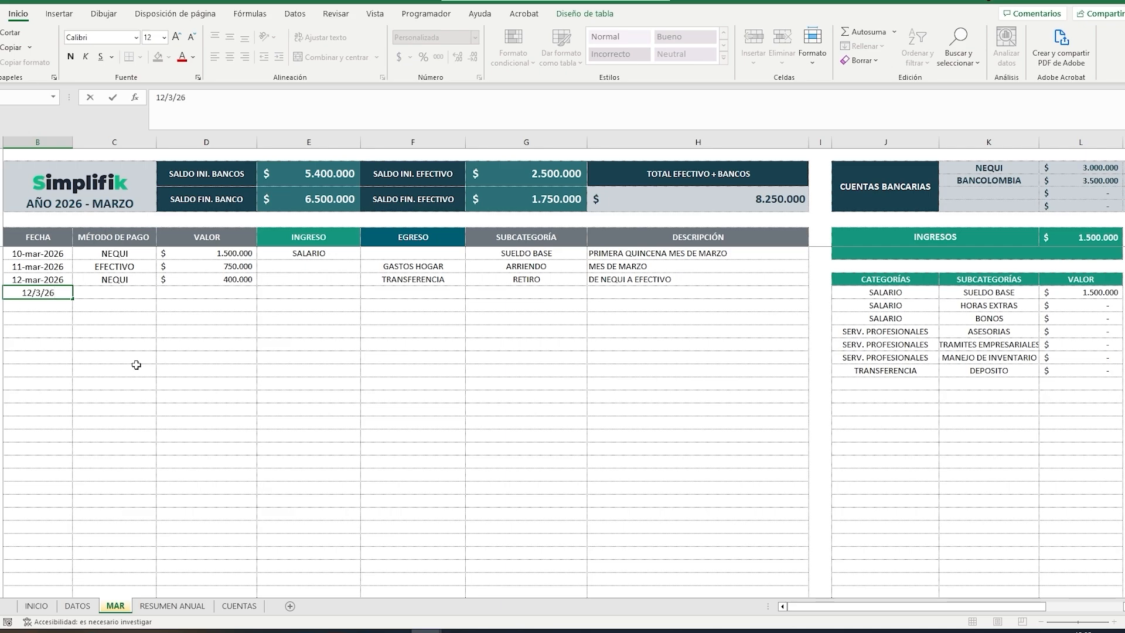
key("Tab")
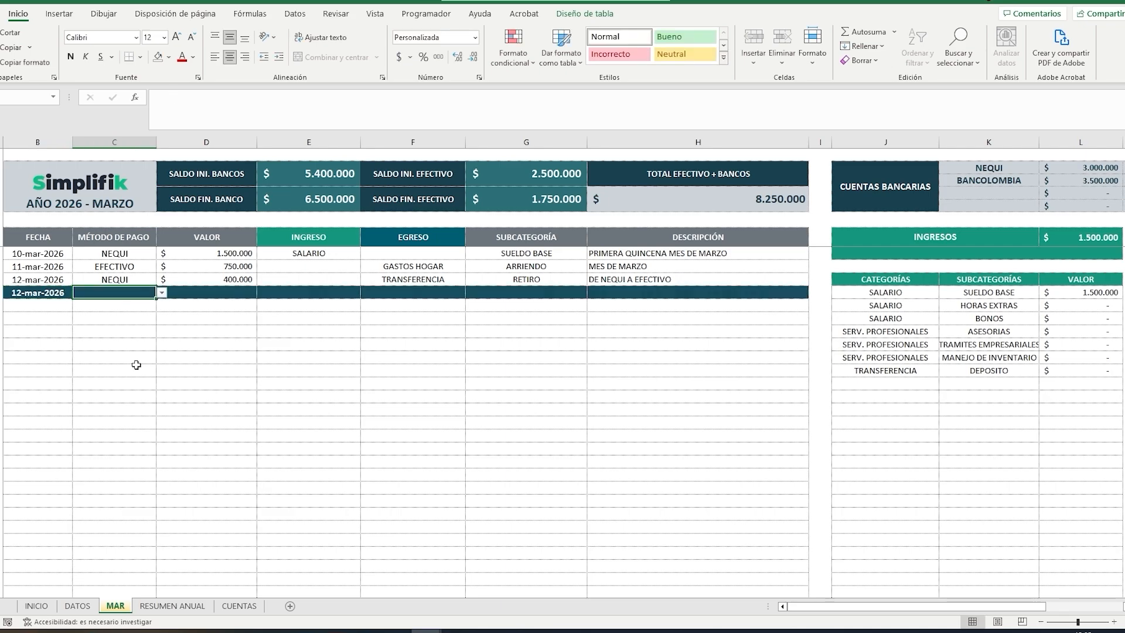
left_click(162, 293)
left_click(151, 303)
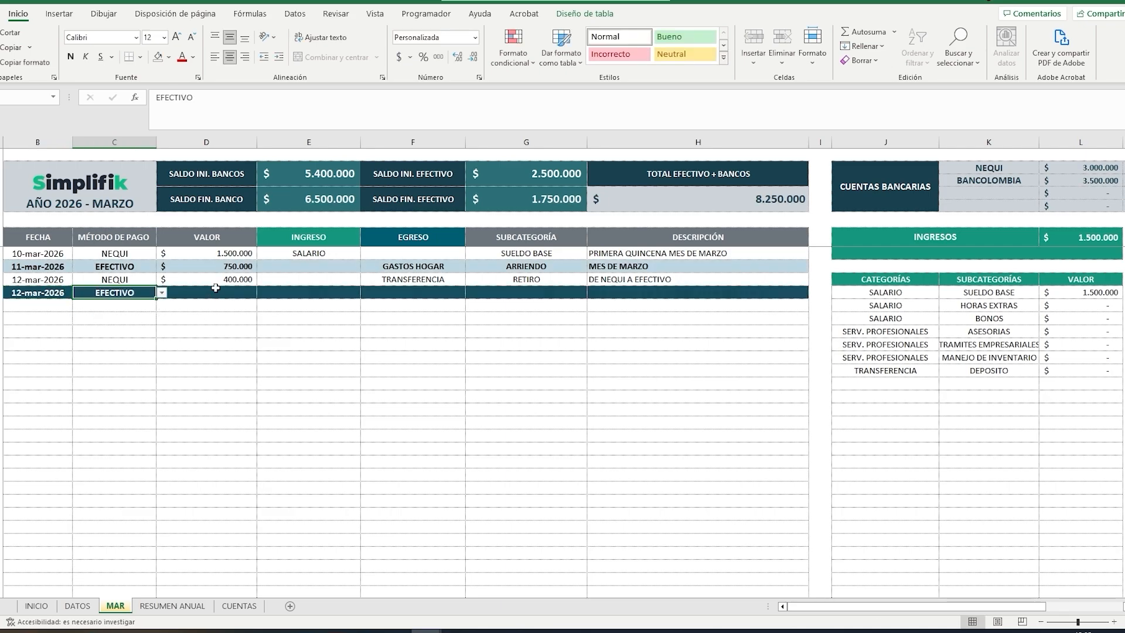
key("Tab")
type("4")
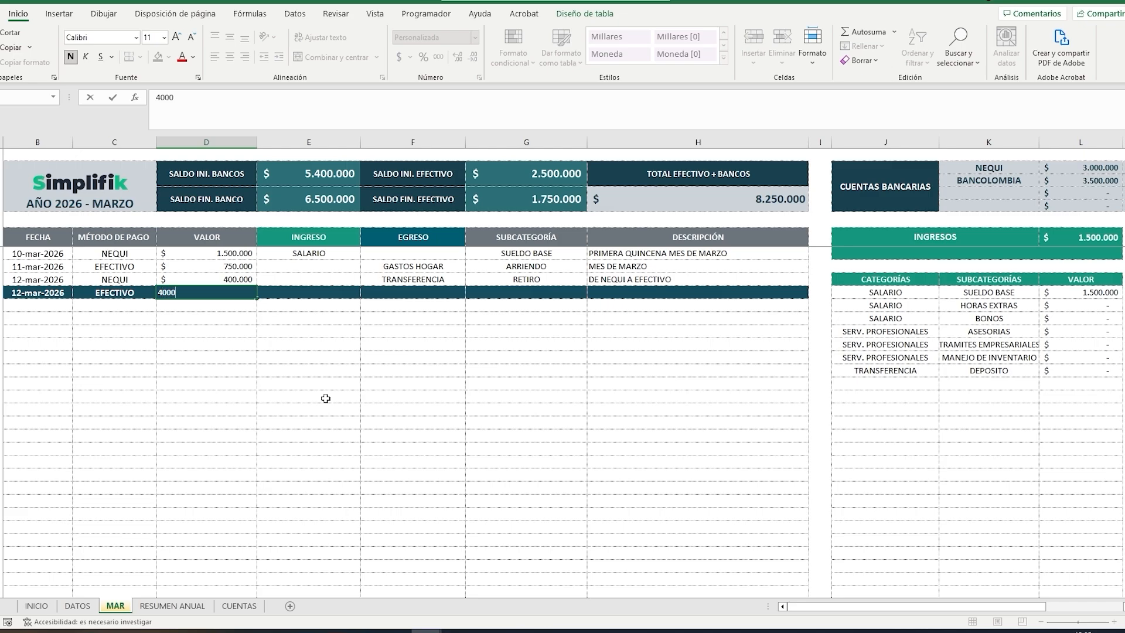
key("Tab")
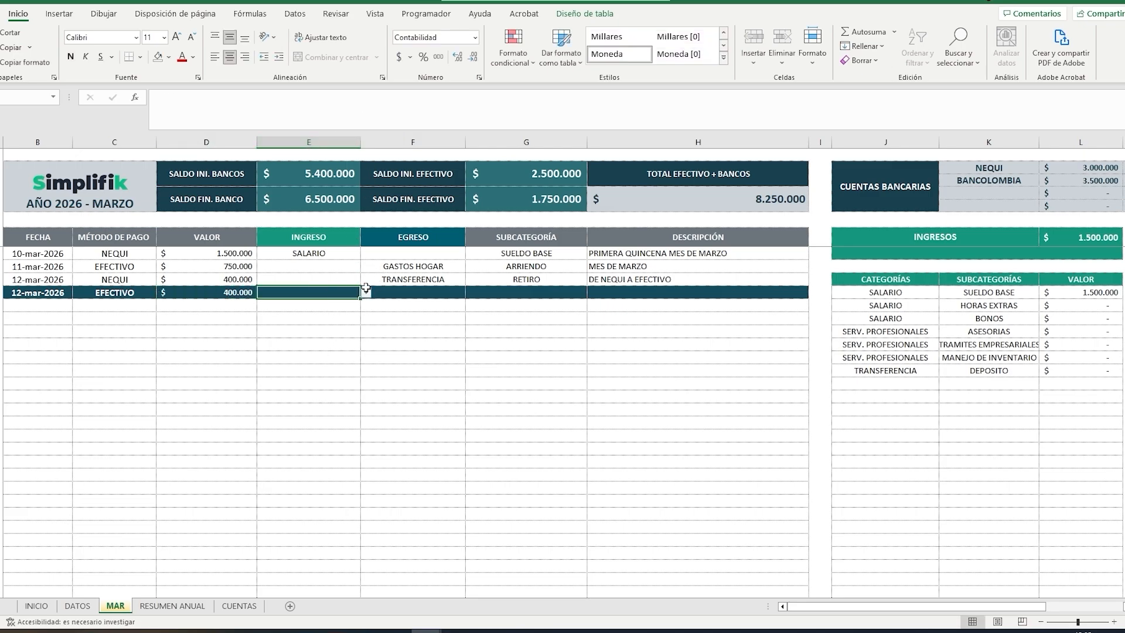
Step: Classify the EFECTIVO movement of 12 March as income category TRANSFERENCIA with subcategory DEPOSITO
left_click(366, 292)
key("Up")
key("Return")
left_click(558, 293)
left_click(593, 293)
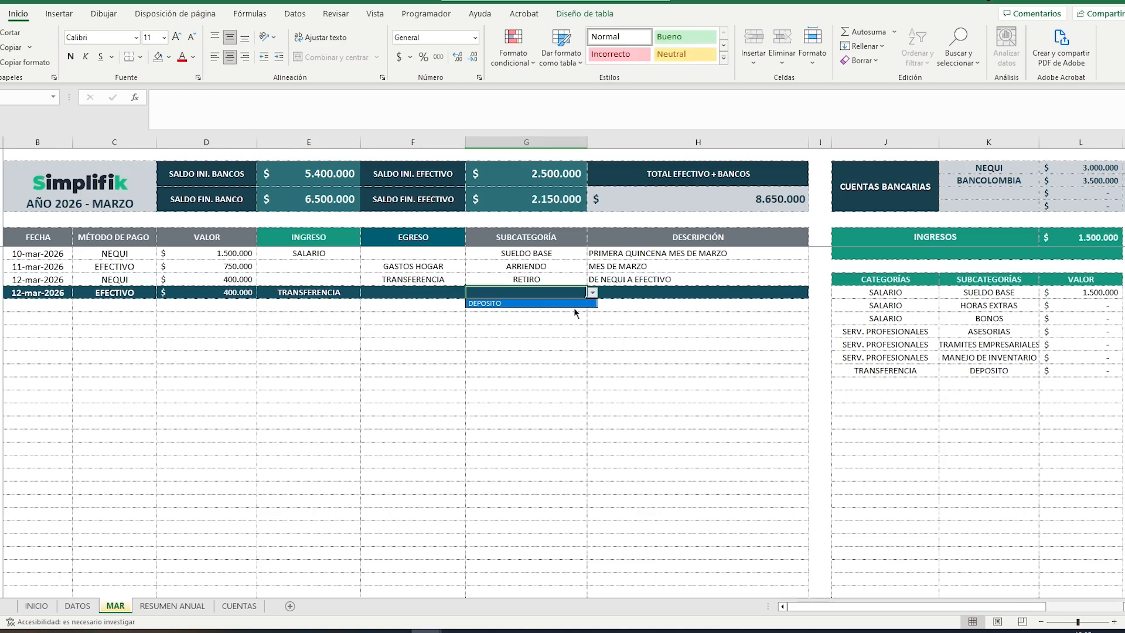
left_click(570, 304)
Step: Enter "A EFECTIVO DE NEQUI" as the description of the deposit movement
left_click(625, 292)
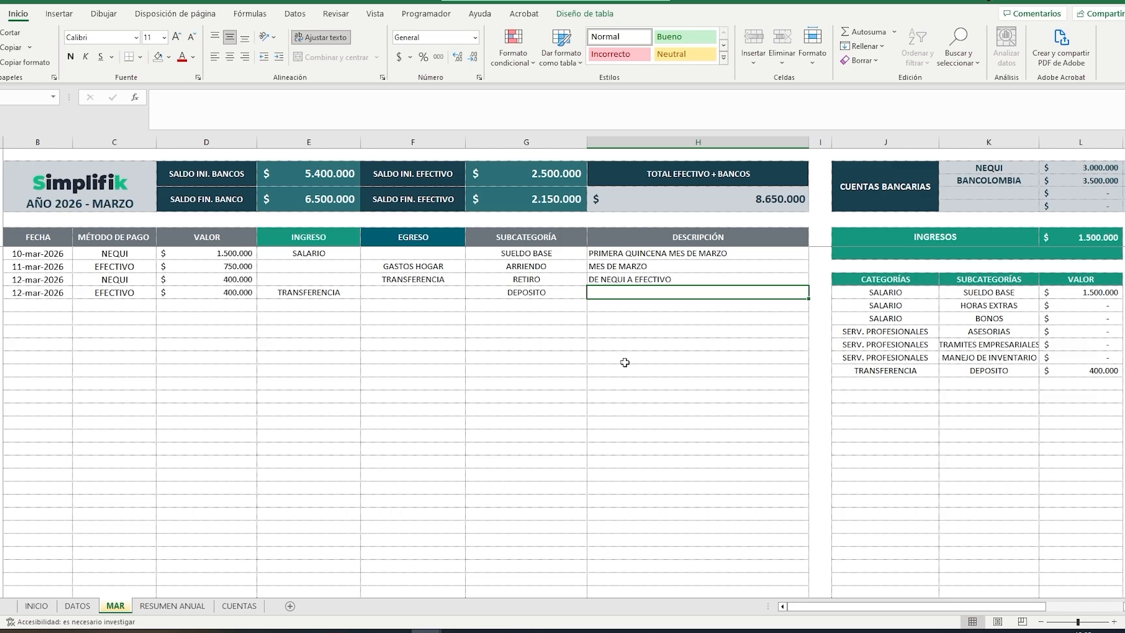
type("A E")
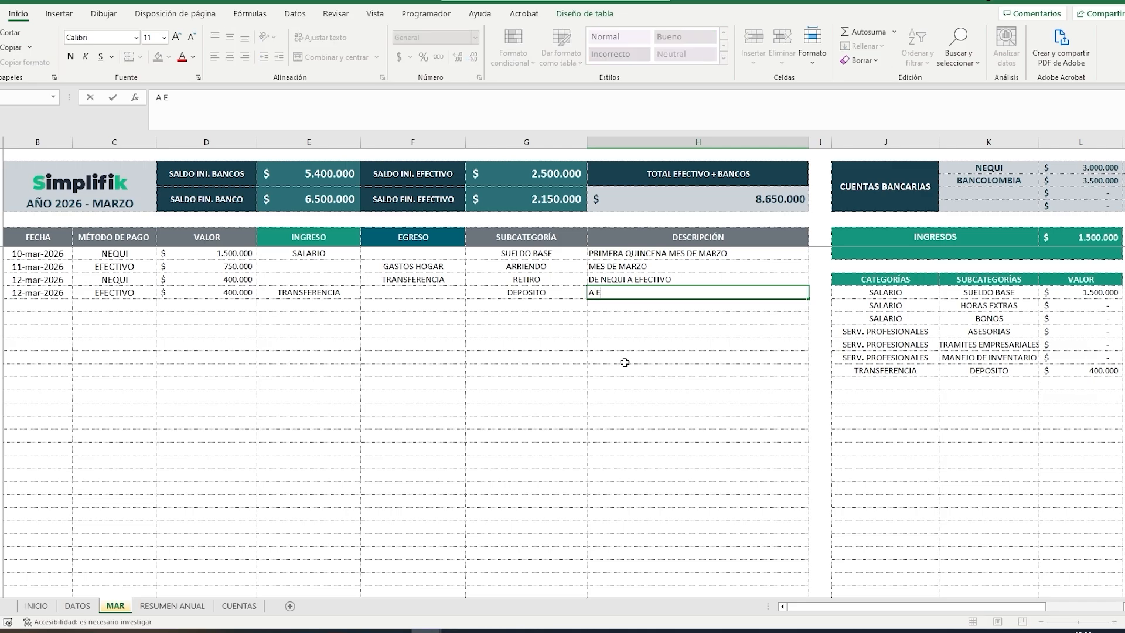
type("FECTIVO DE NEQUI")
key("Return")
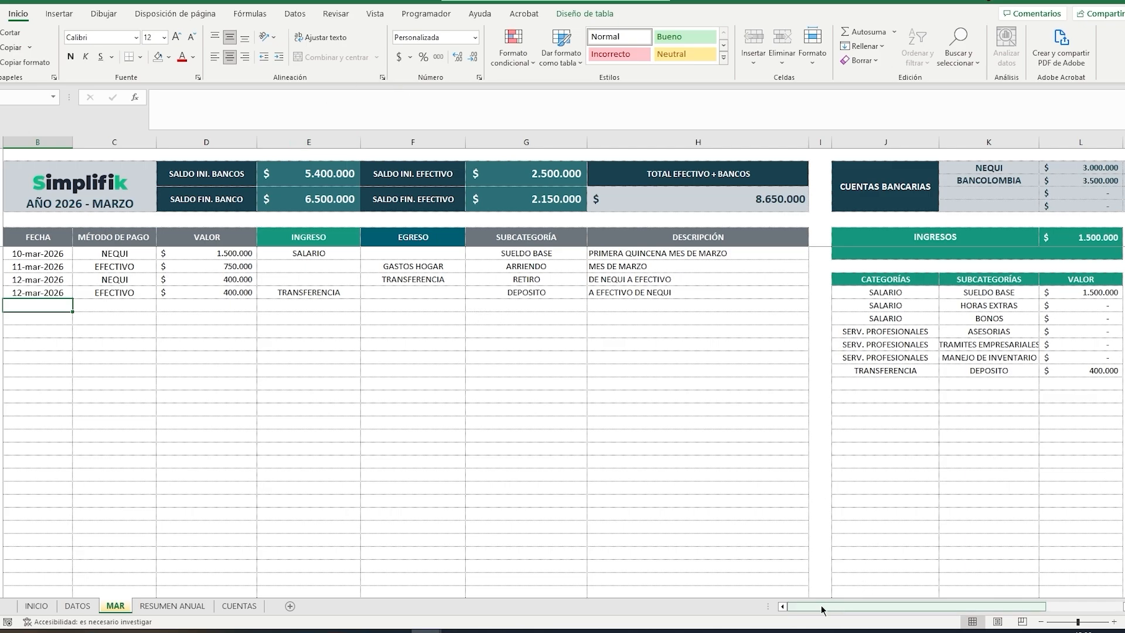
Step: Review the income and expense summary tables of the March sheet
left_click_drag(820, 604, 905, 606)
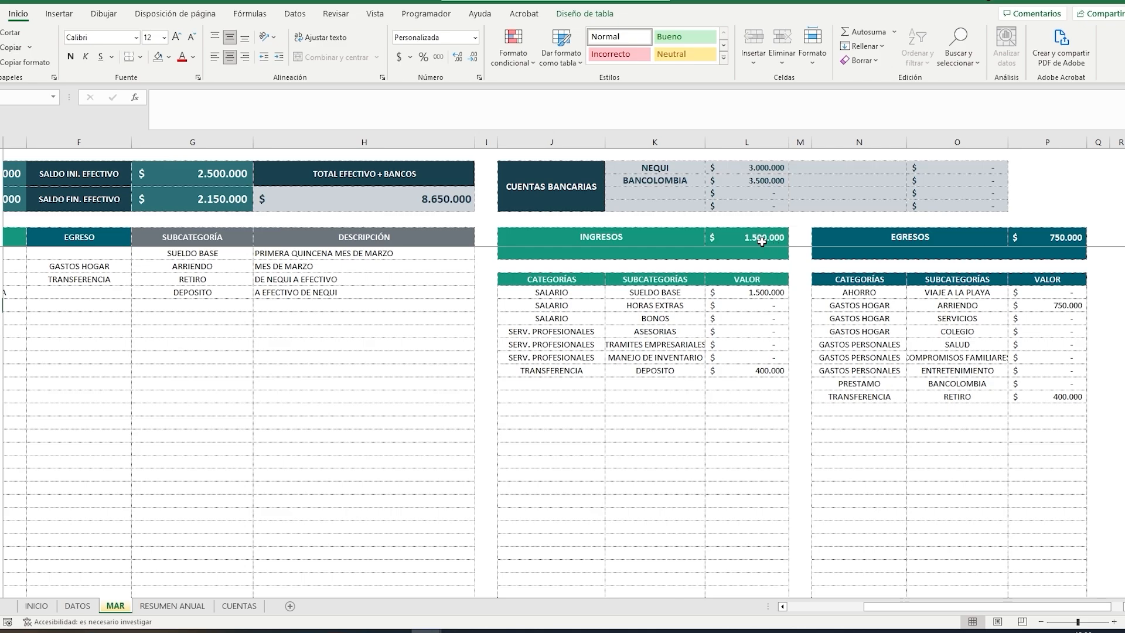
left_click_drag(886, 615, 809, 612)
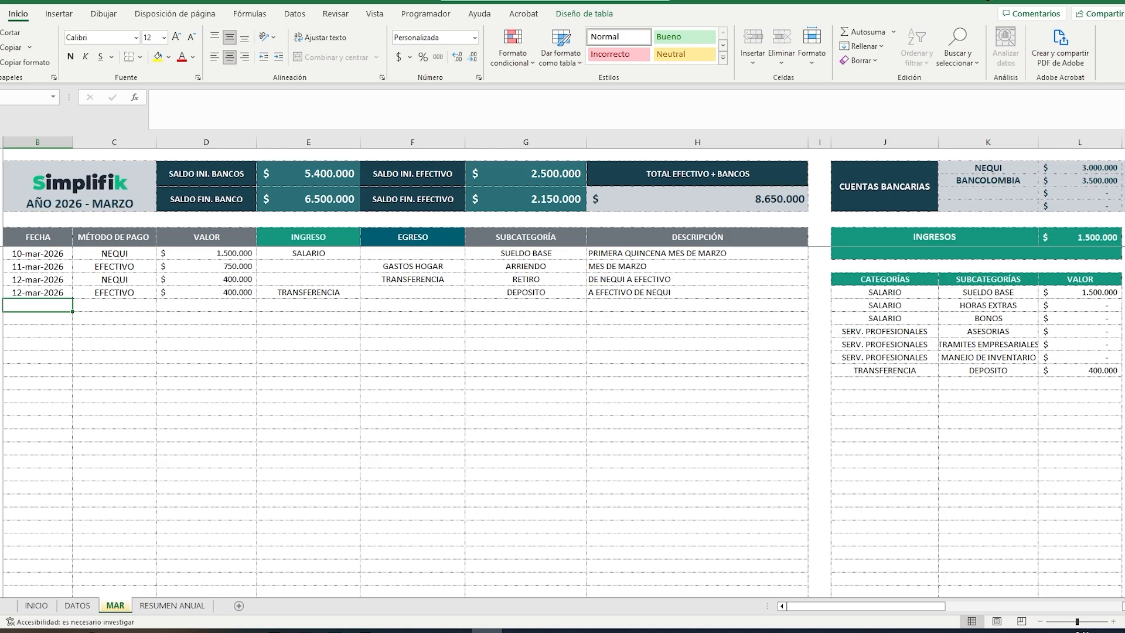
Step: Enable ABRIL under MOSTRAR MES in the DATOS sheet, view the ABR sheet and return to MAR
left_click(78, 605)
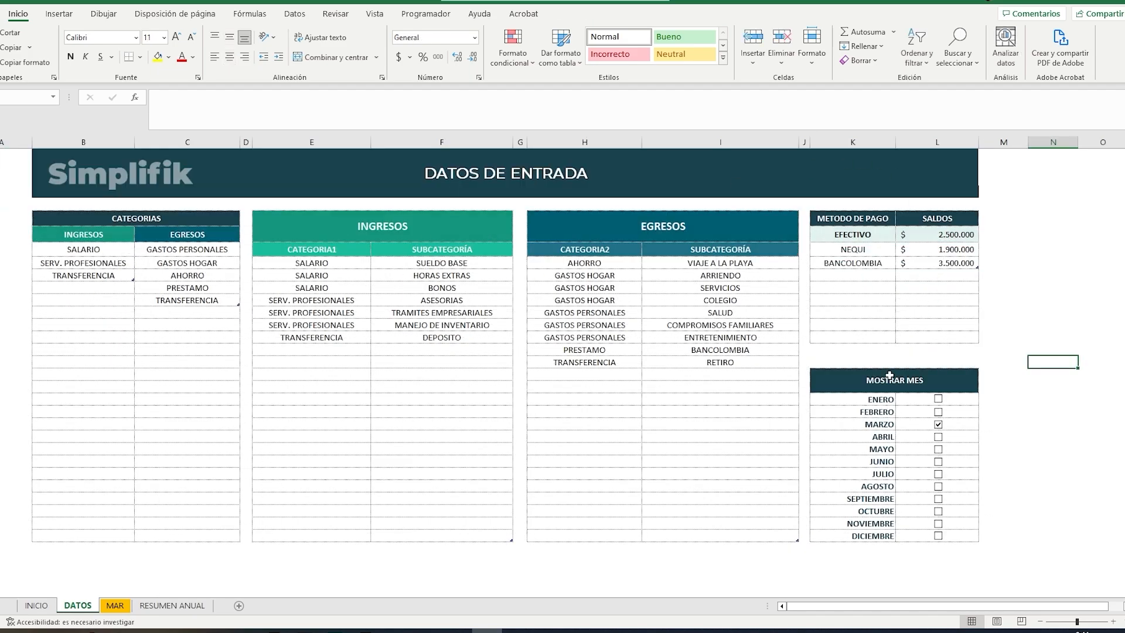
left_click(937, 438)
left_click(146, 605)
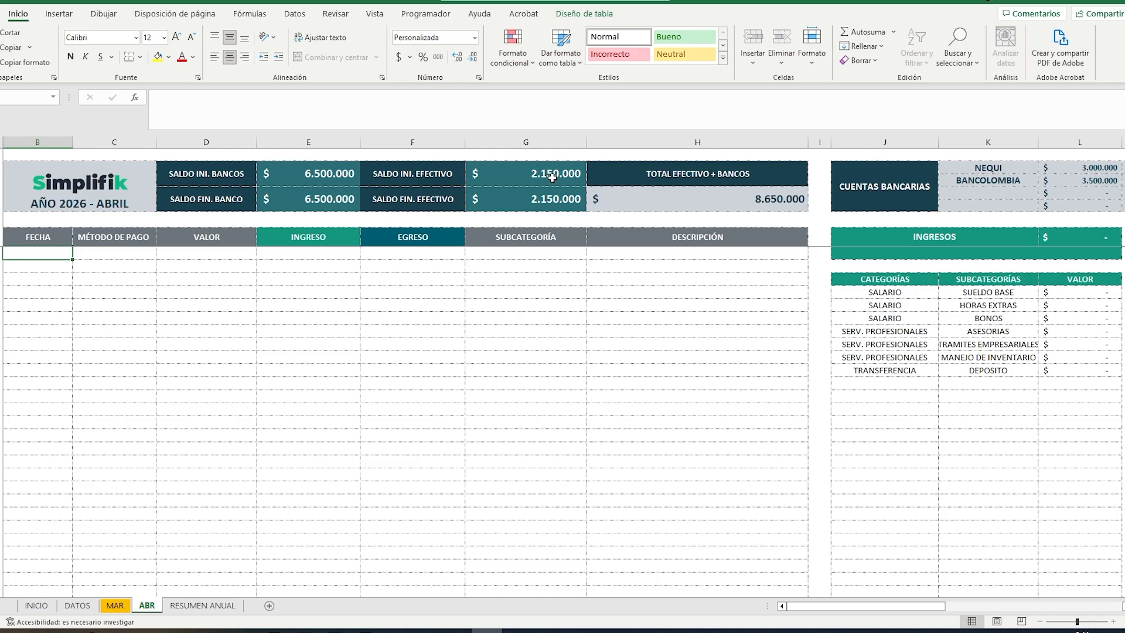
left_click(115, 605)
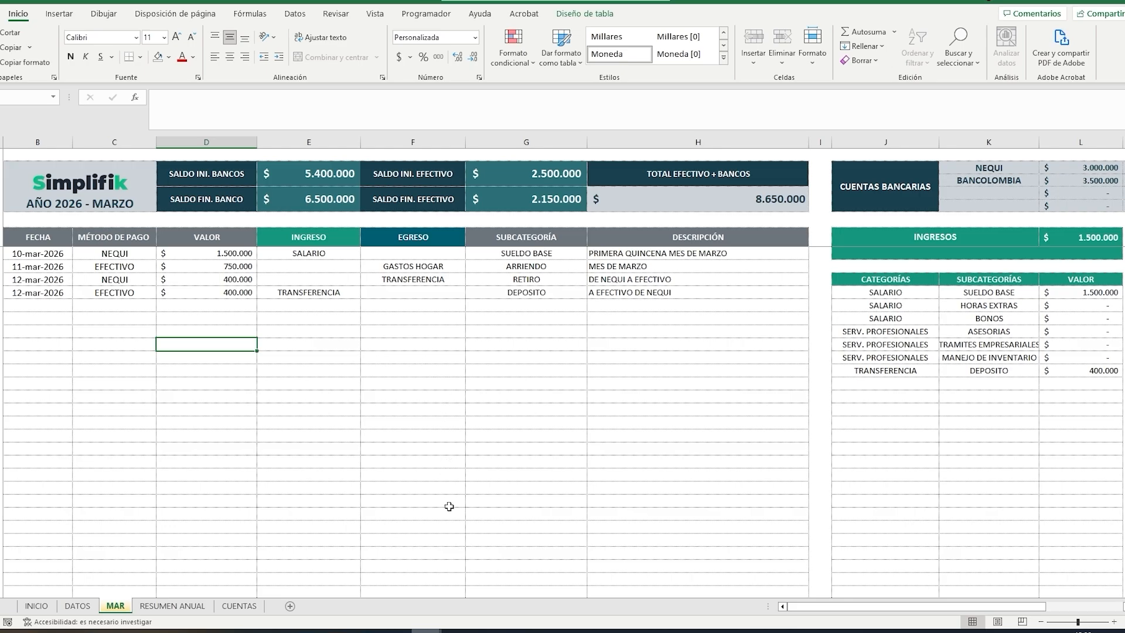
Step: Switch to the second CONTROL FINANCIERO workbook and examine the movements recorded in its January sheet
mouse_move(439, 625)
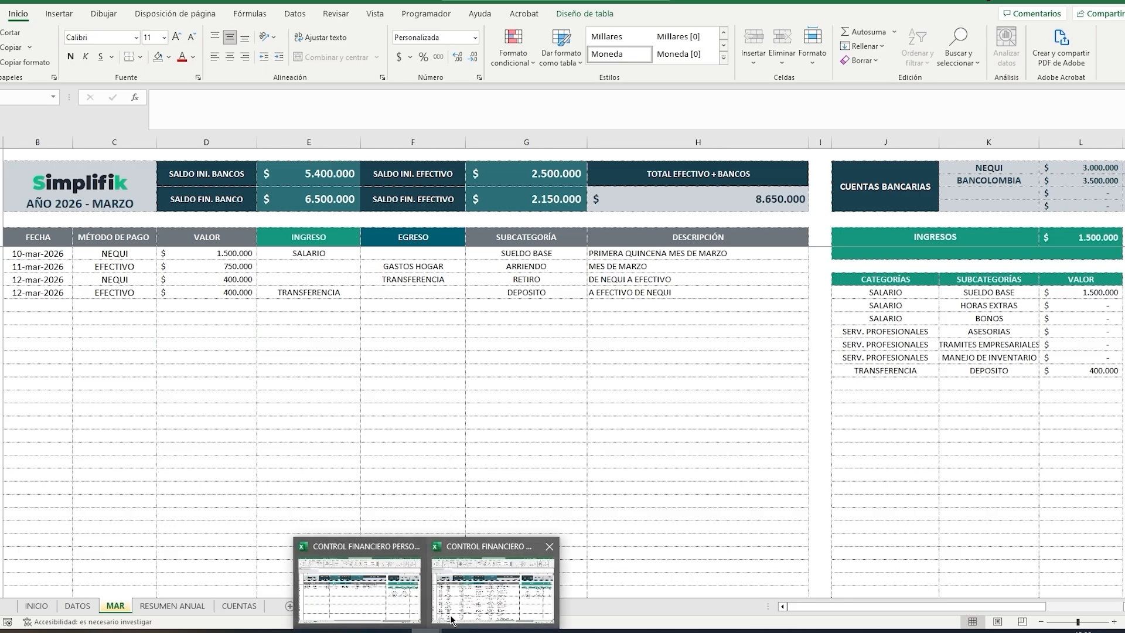
left_click(495, 577)
scroll(429, 512, "down", 5)
scroll(685, 440, "up", 5)
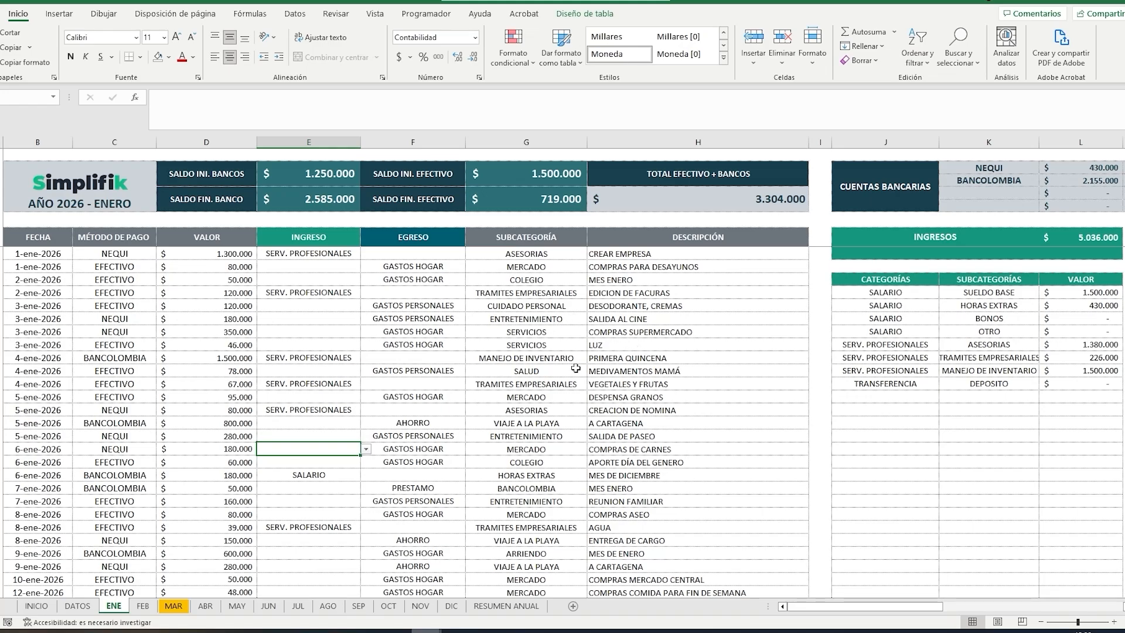
scroll(782, 382, "down", 7)
scroll(781, 384, "up", 7)
scroll(761, 384, "down", 3)
scroll(758, 388, "up", 3)
Step: Select the GASTOS PERSONALES category of the 4 January expense and review all matching movements
left_click(395, 371)
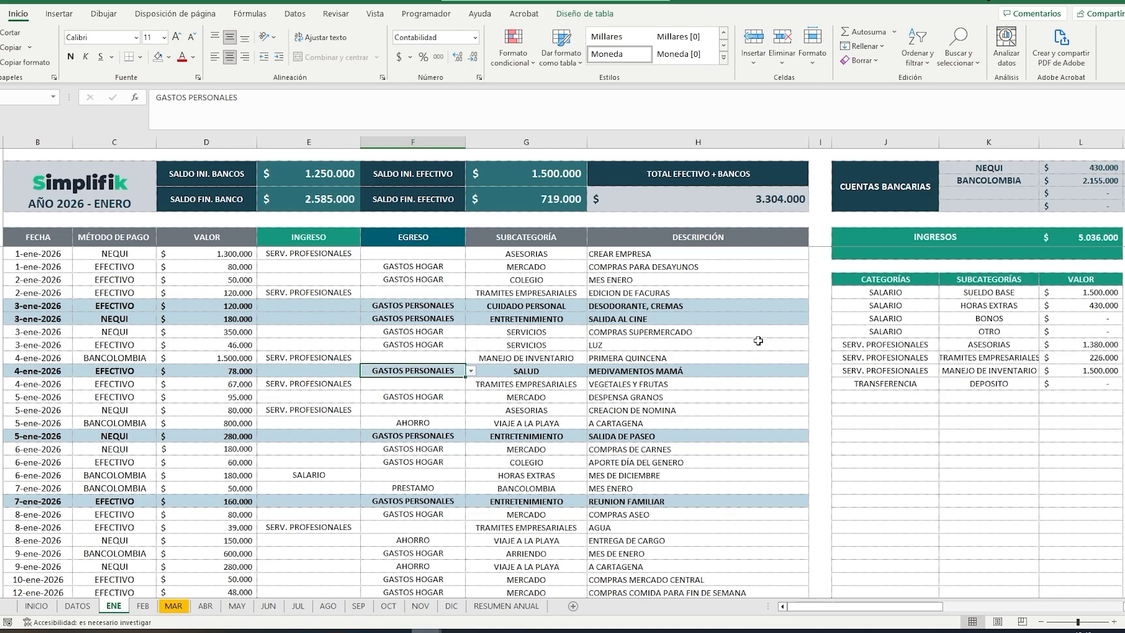
scroll(758, 341, "down", 8)
scroll(758, 341, "up", 5)
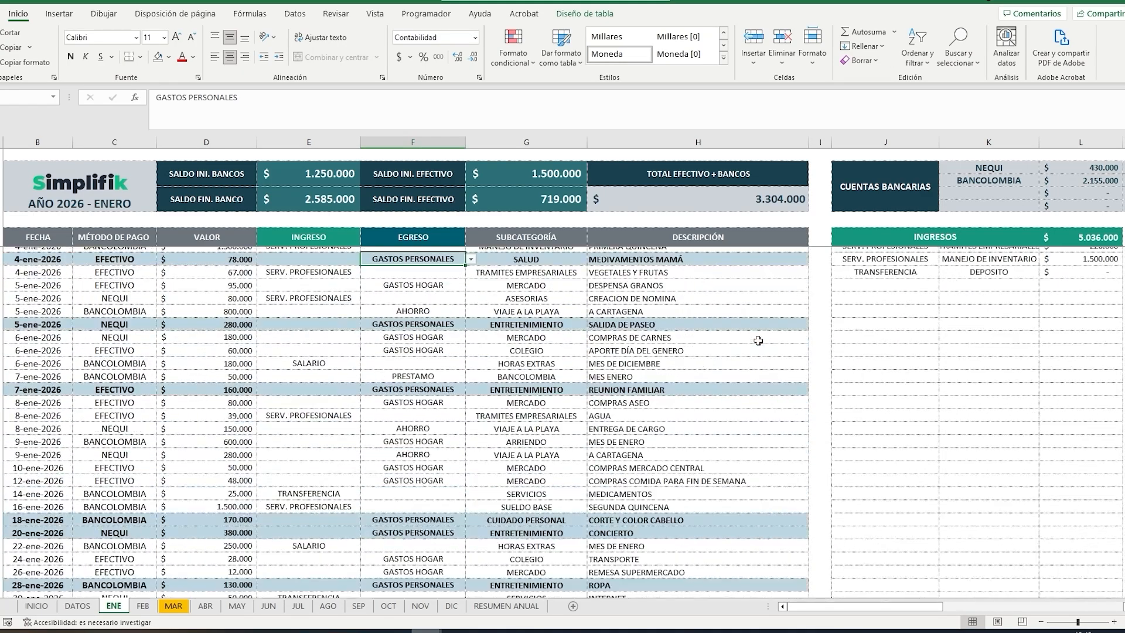
scroll(757, 341, "up", 3)
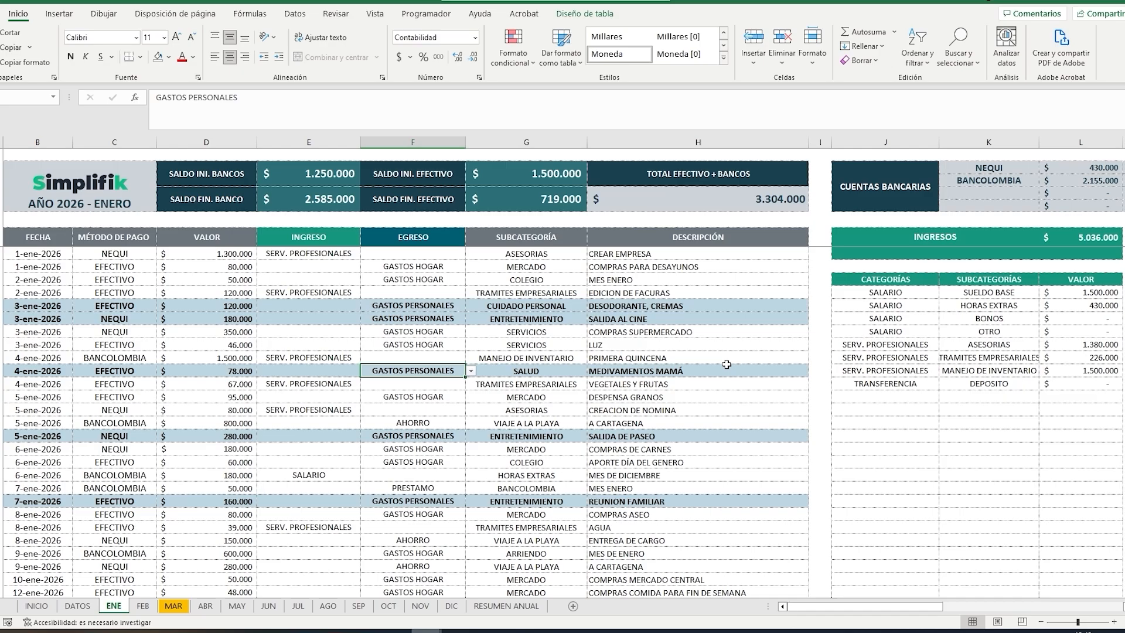
scroll(726, 345, "down", 6)
scroll(726, 364, "up", 6)
Step: Review the January movements matching the expense category GASTOS HOGAR and the income category SERV. PROFESIONALES by selecting an entry of each
left_click(400, 279)
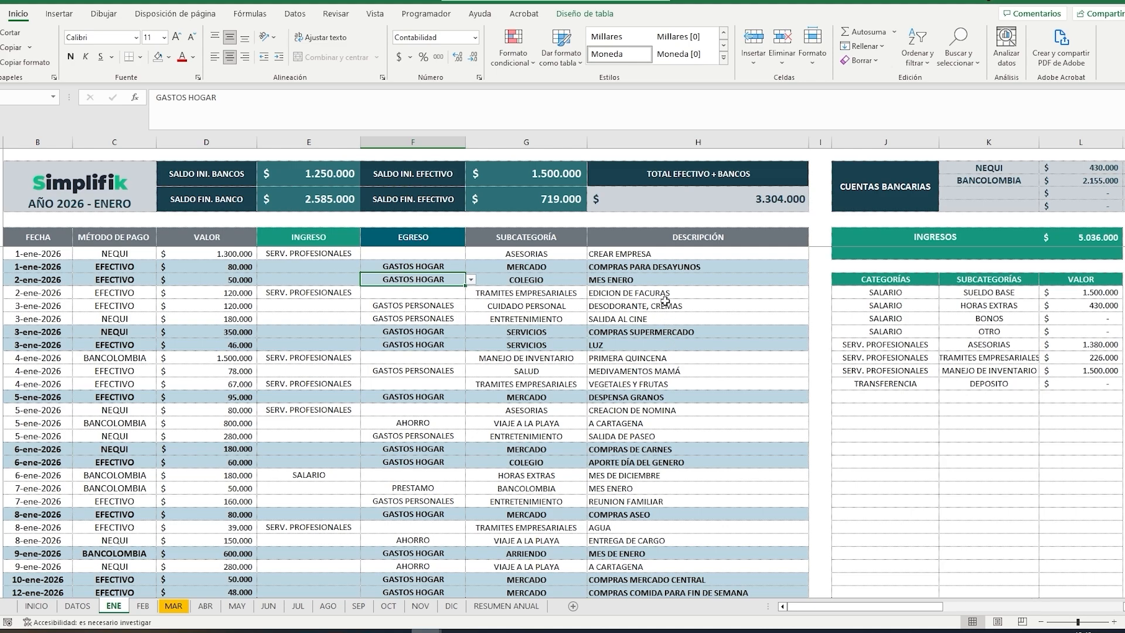
scroll(698, 307, "down", 2)
scroll(699, 307, "down", 3)
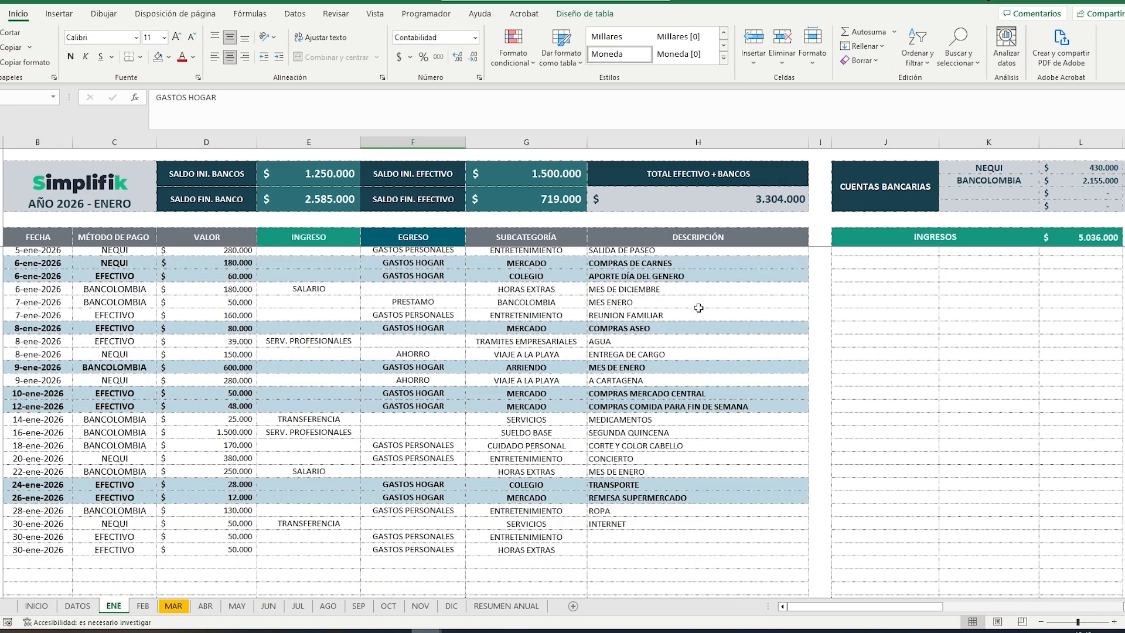
scroll(699, 307, "up", 5)
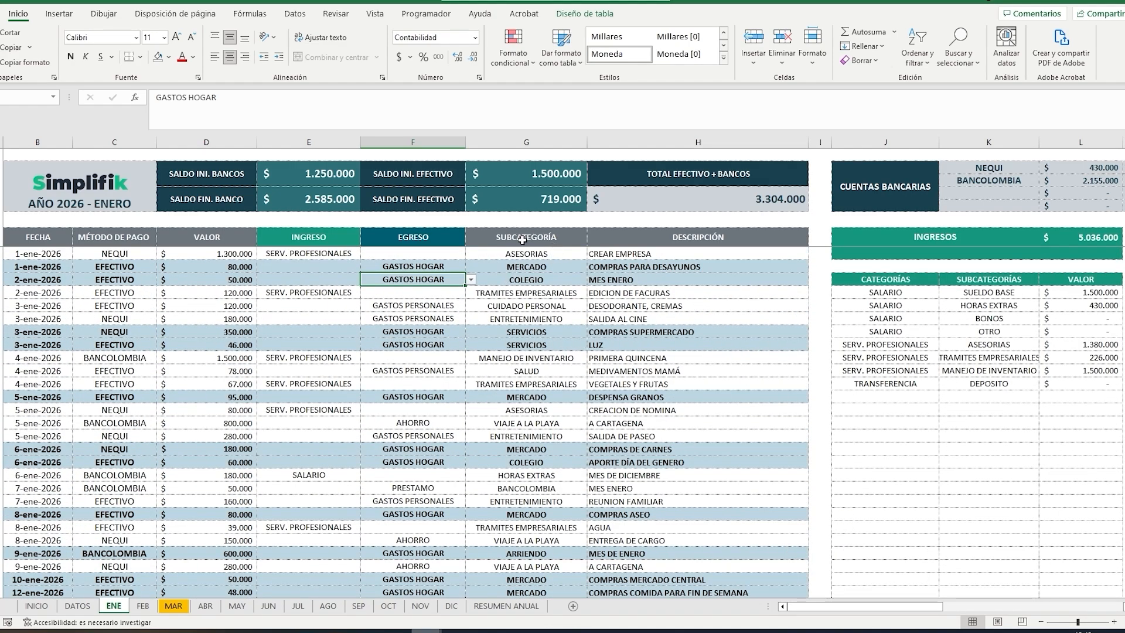
left_click(308, 255)
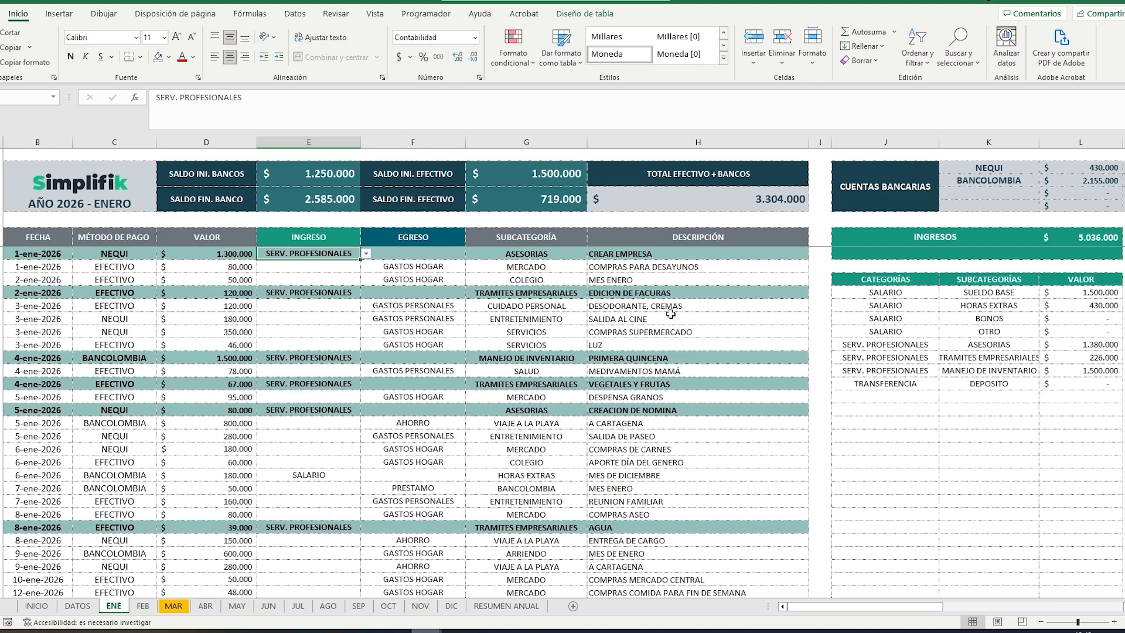
left_click(328, 292)
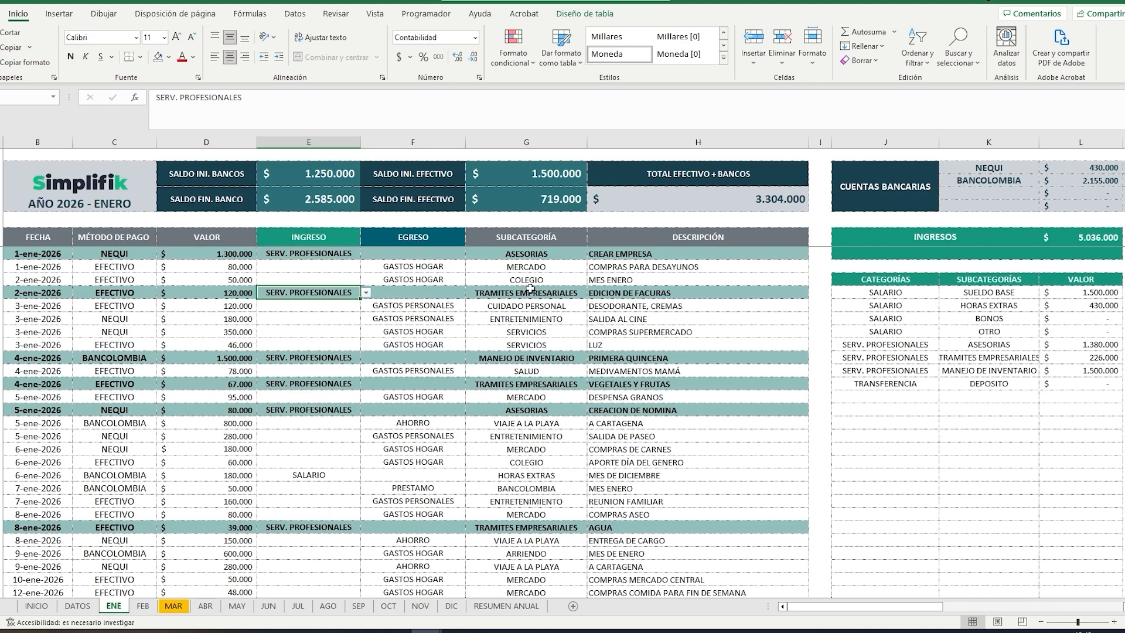
Step: Back in the March workbook, try adding income category SALARIO to the 12 March NEQUI transfer row, and clear that entry
mouse_move(305, 631)
left_click(396, 615)
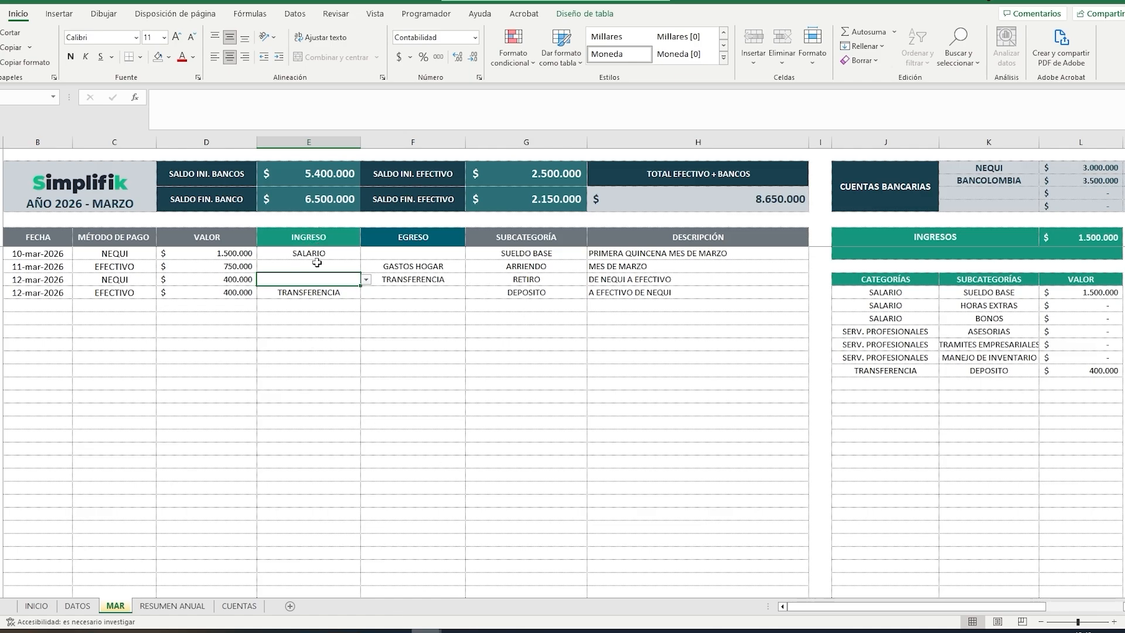
left_click(366, 281)
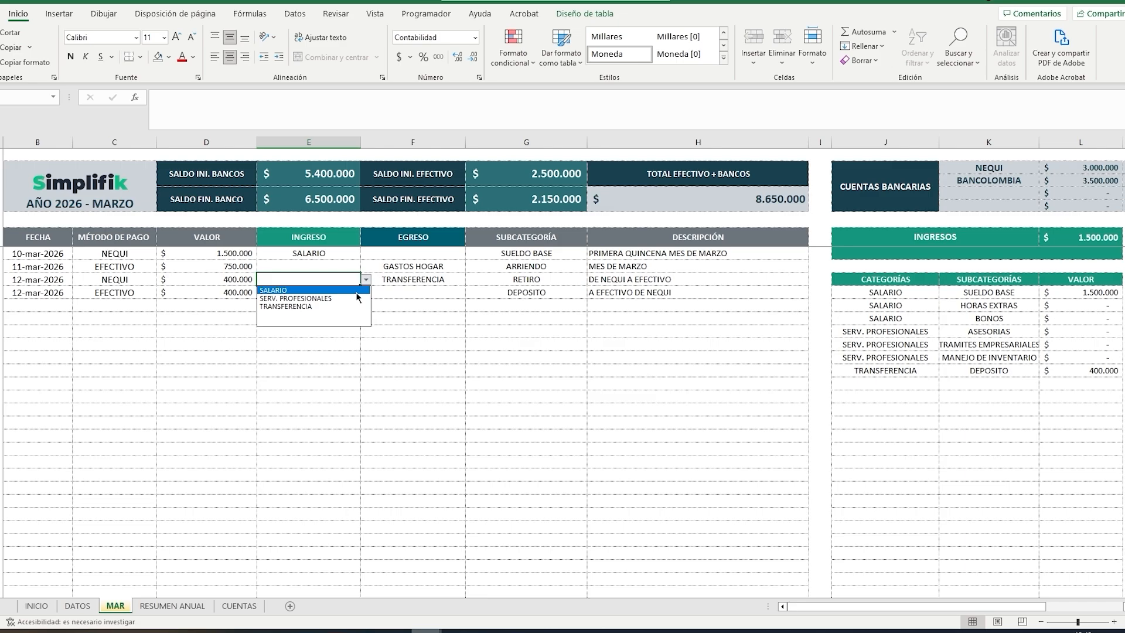
left_click(356, 291)
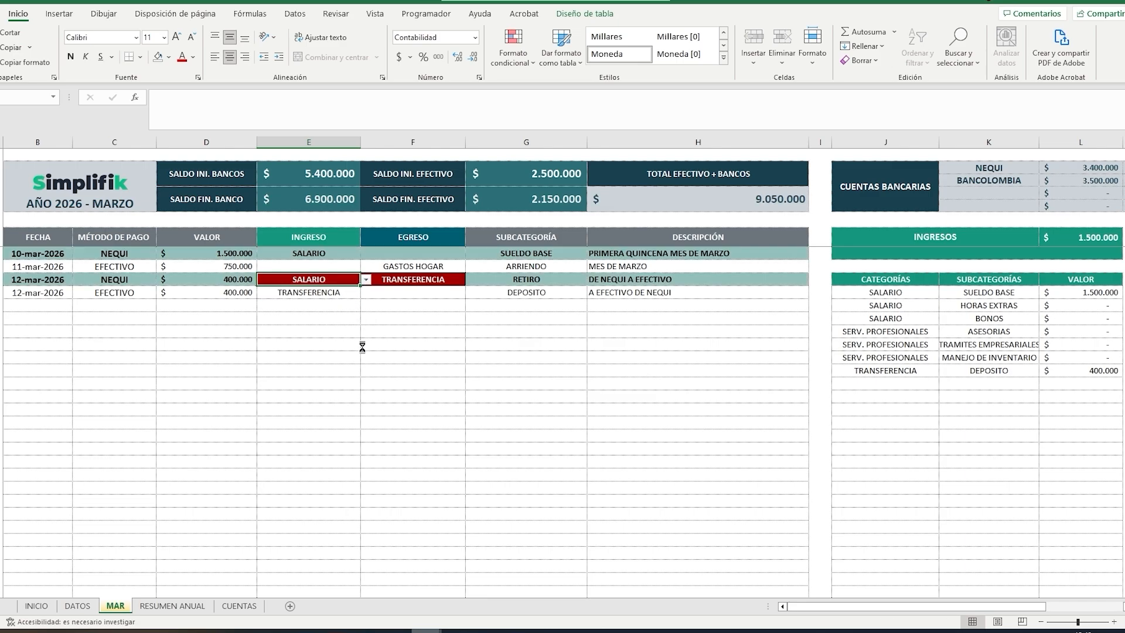
left_click_drag(565, 295, 540, 312)
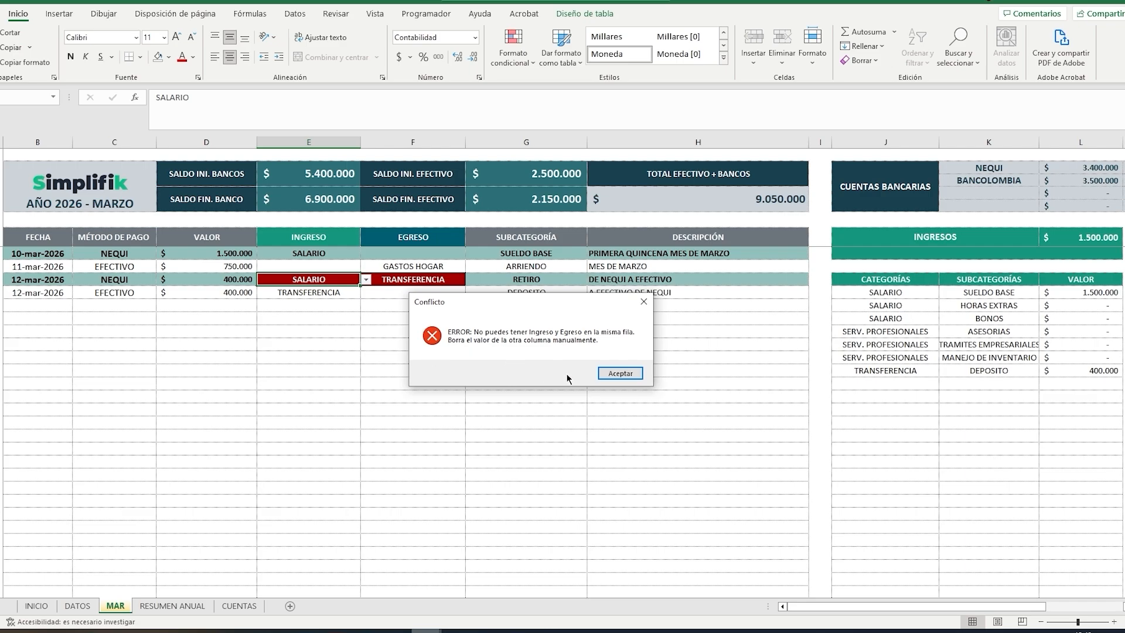
left_click(615, 373)
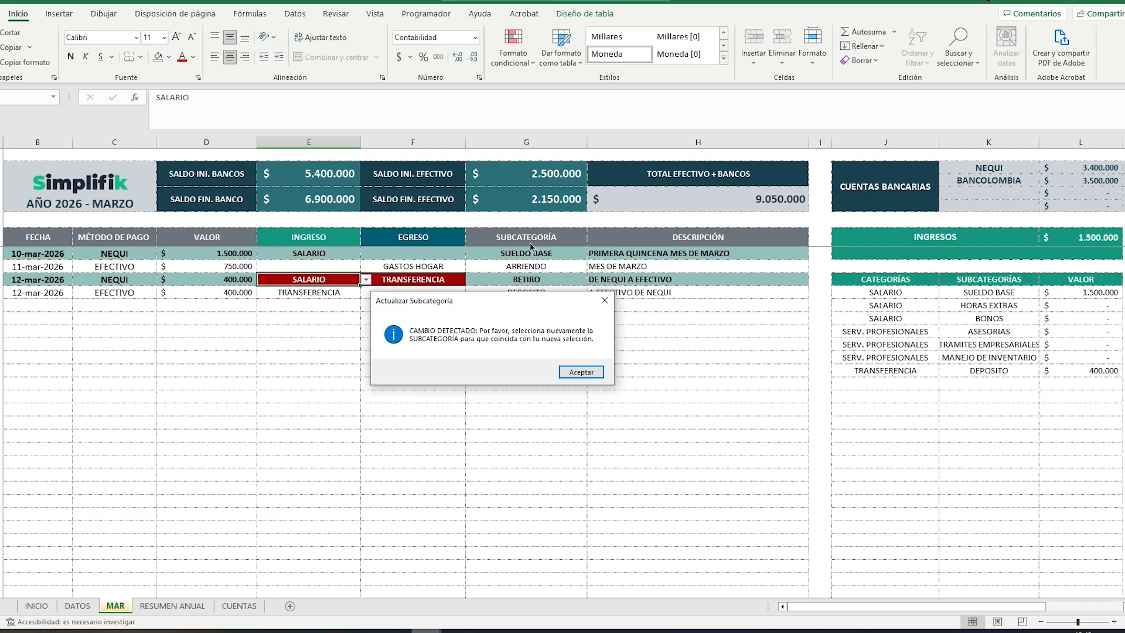
left_click(579, 373)
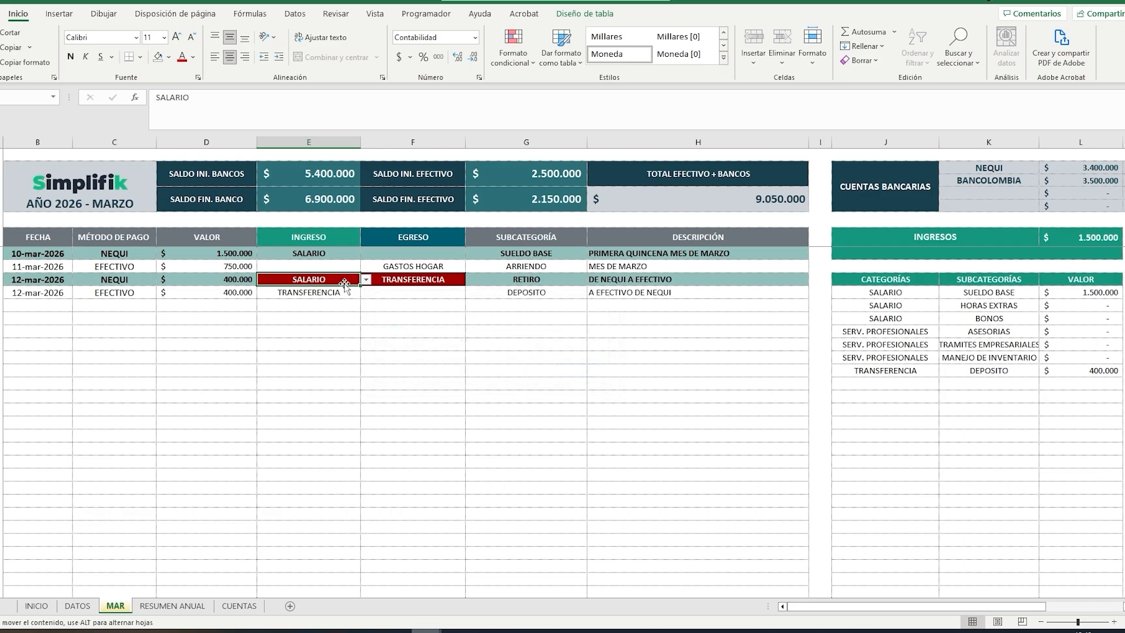
key("Delete")
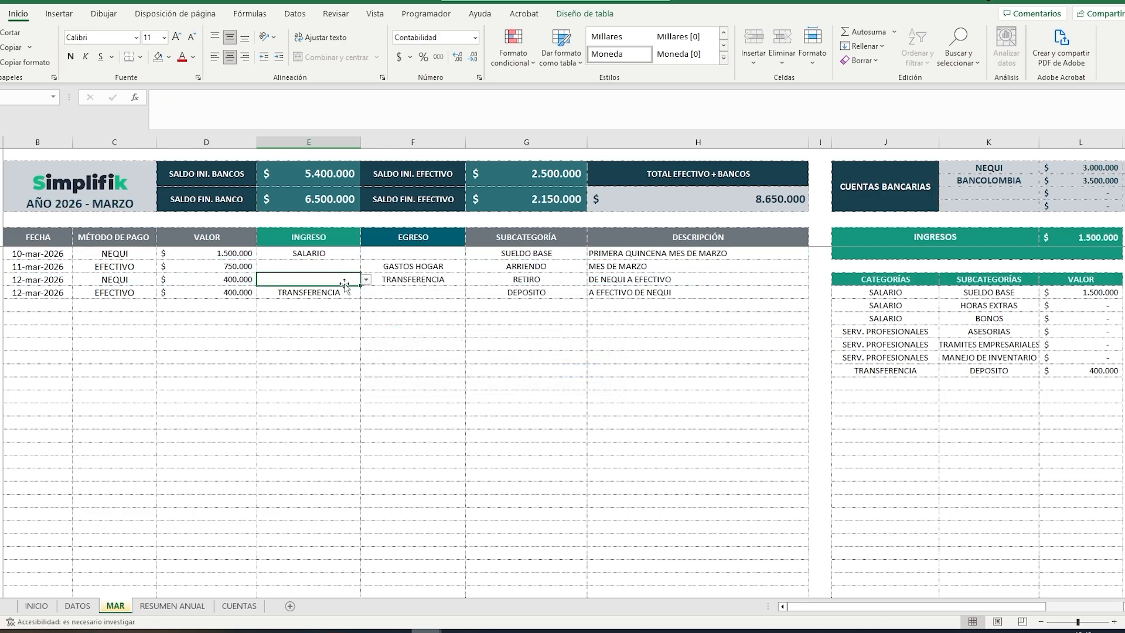
Step: Enter the date 15/3/26 in the next empty row of the March movements and undo the entry
left_click(54, 304)
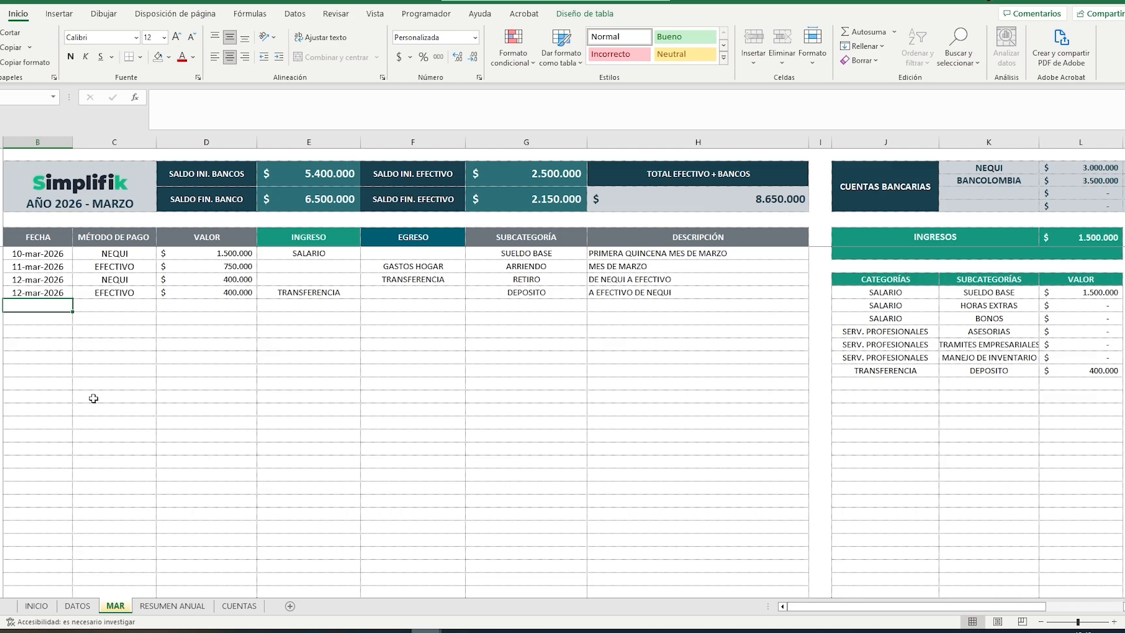
type("15/3/26")
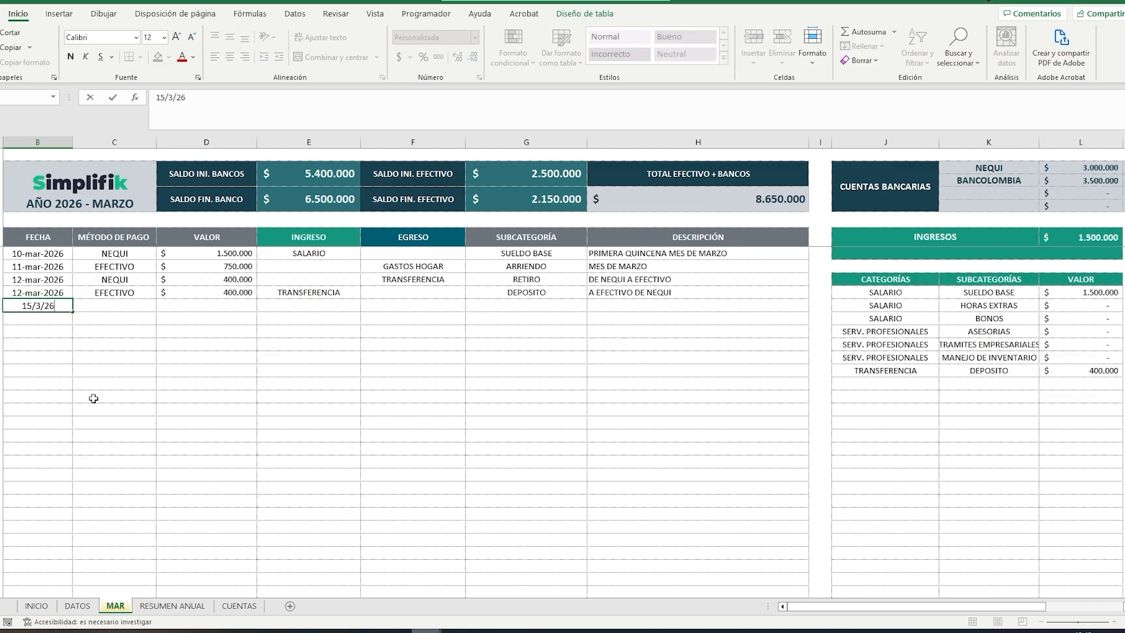
key("Tab")
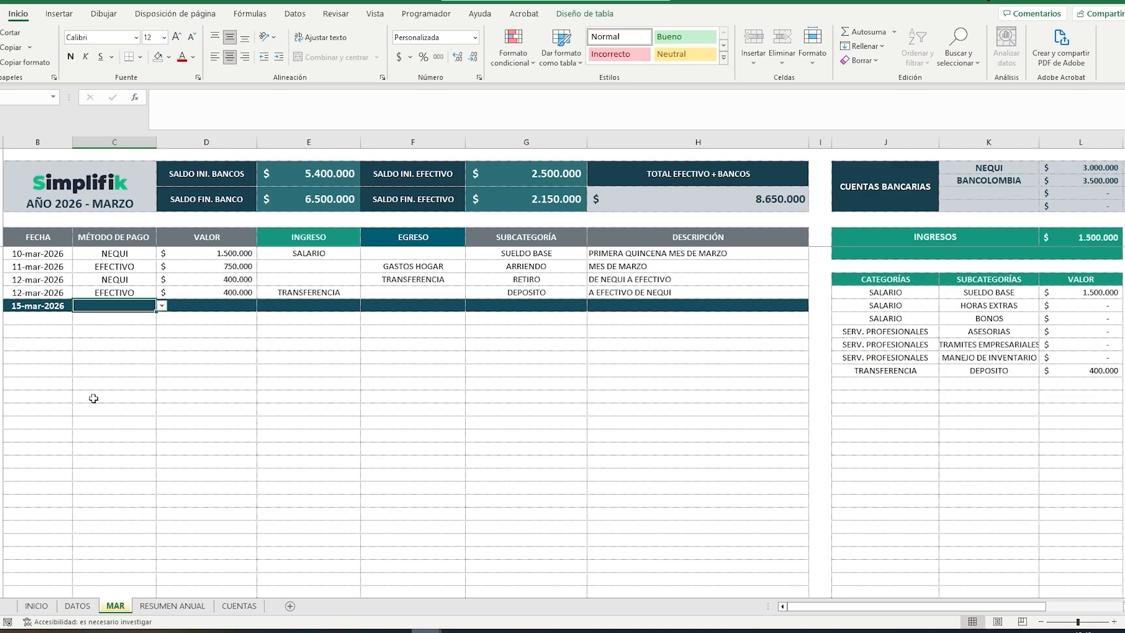
key("ctrl+z")
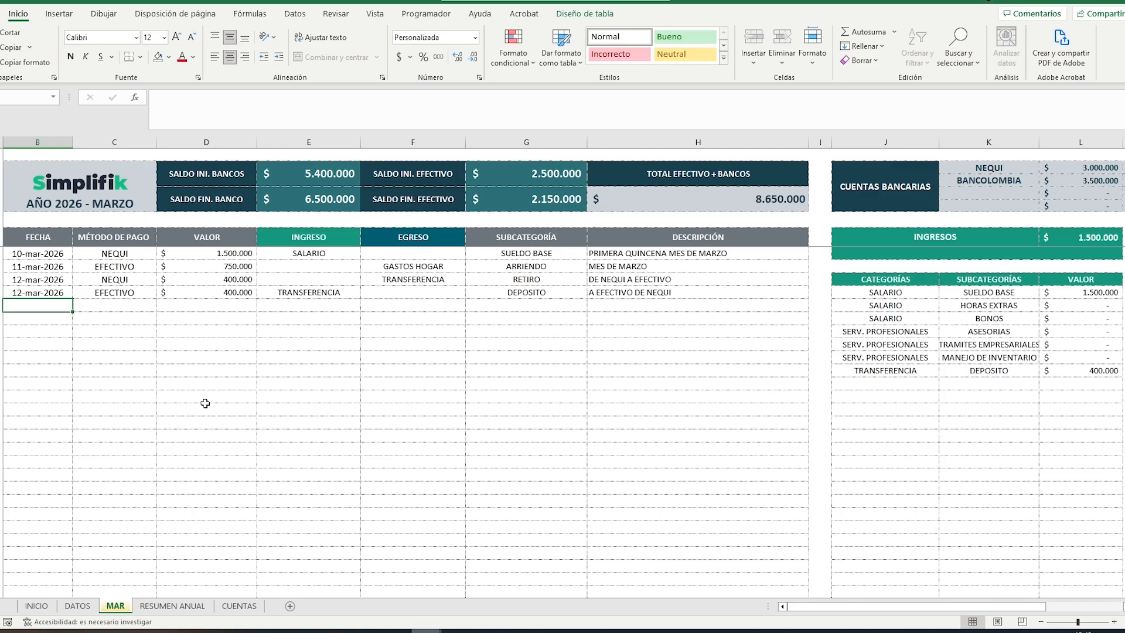
Step: Clear the value of the 10 March salary movement and undo the deletion
left_click(100, 265)
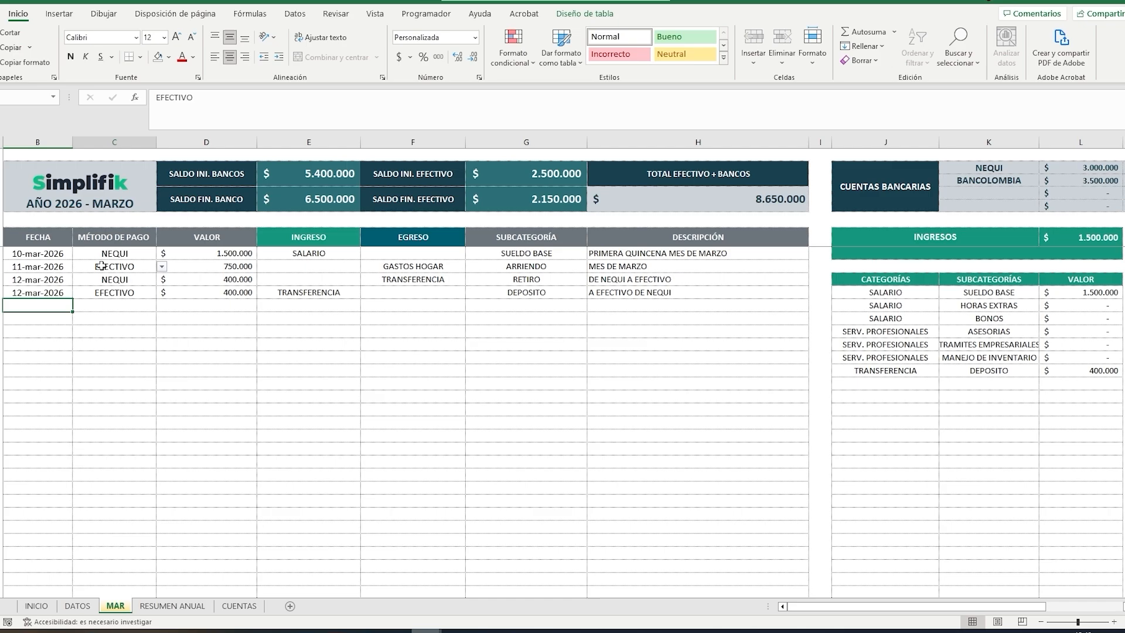
left_click(217, 253)
key("Delete")
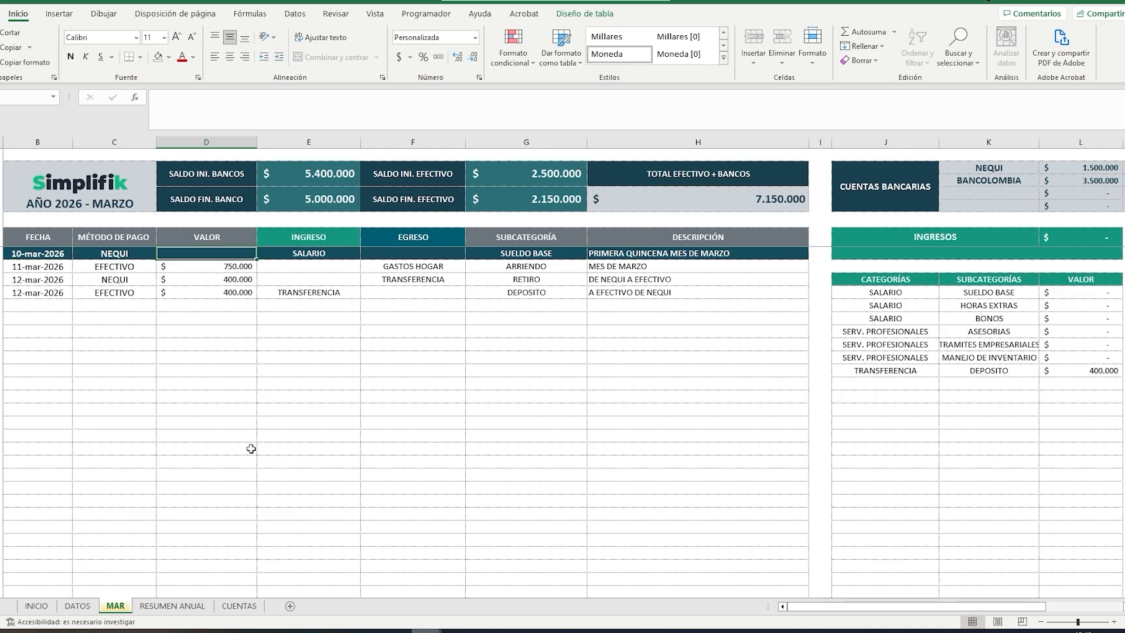
key("ctrl+z")
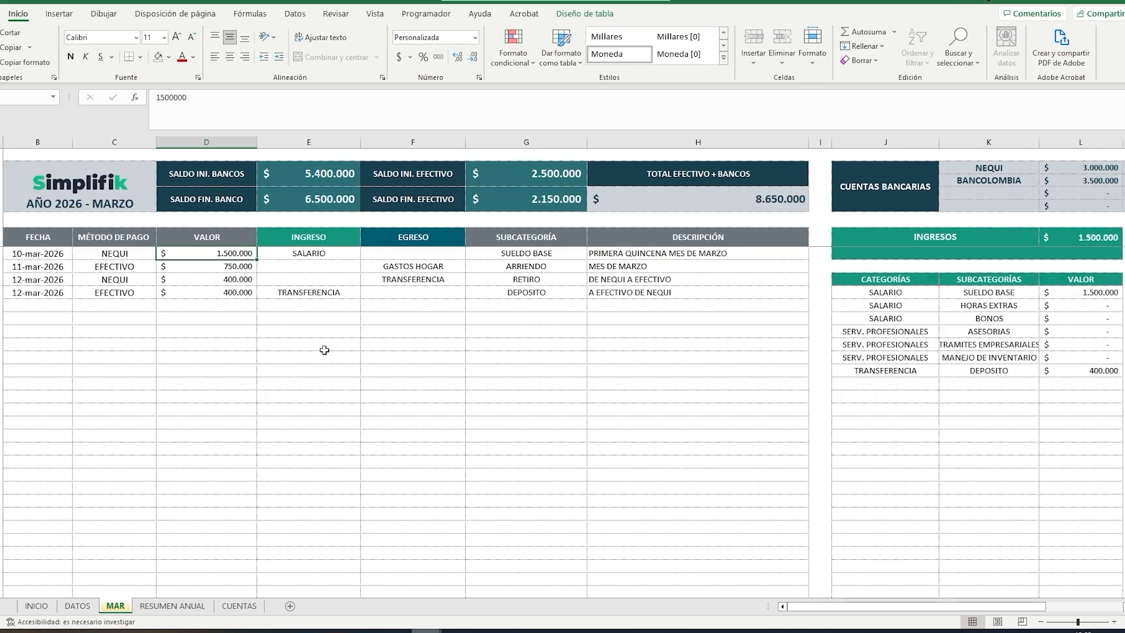
left_click(402, 331)
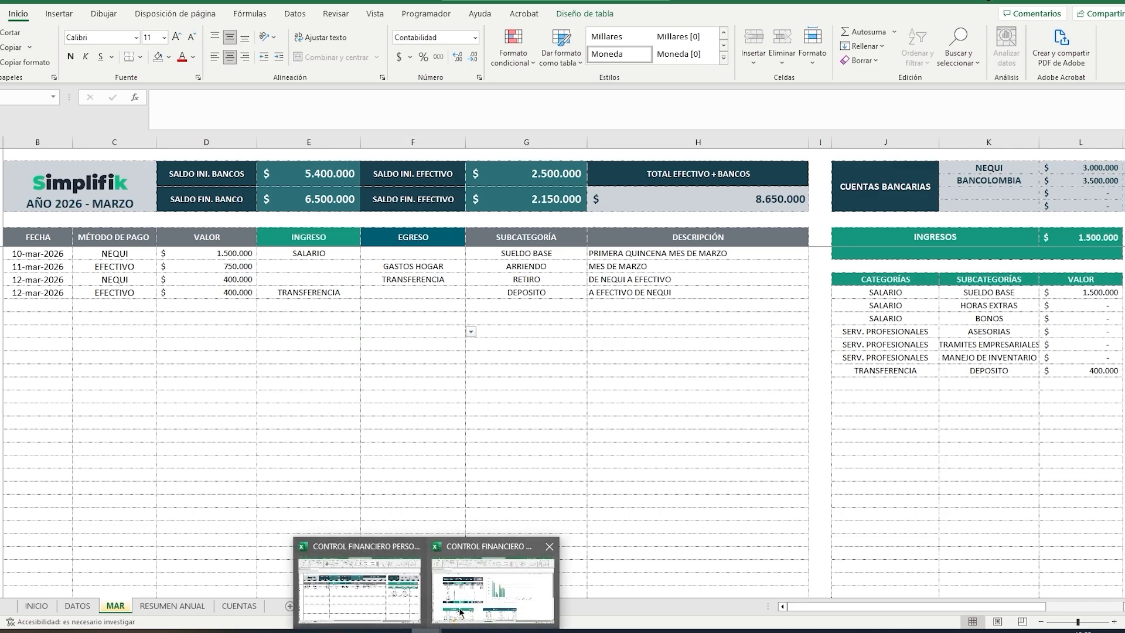
Step: Switch to the second workbook and review the monthly totals, chart and category tables in its RESUMEN ANUAL sheet
left_click(462, 609)
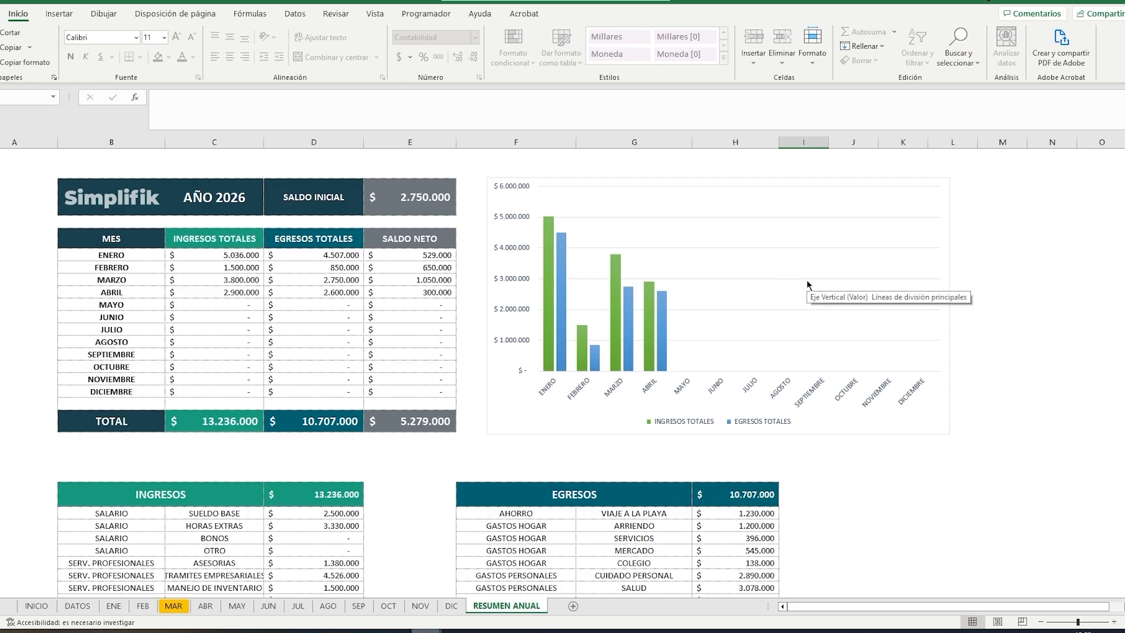
scroll(808, 285, "down", 7)
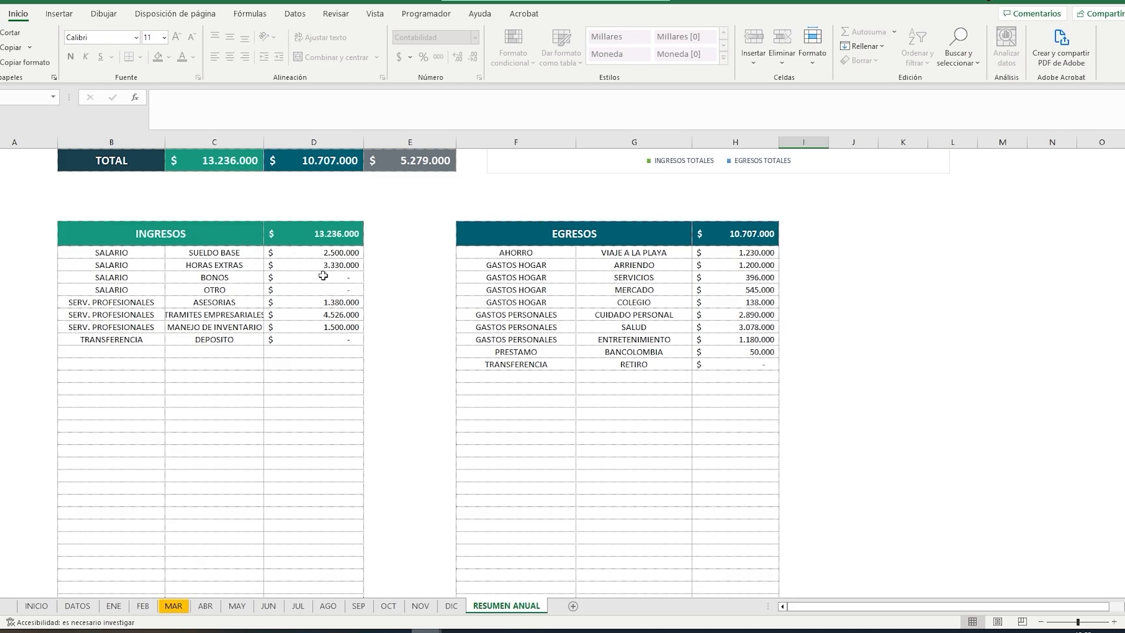
scroll(888, 254, "down", 1)
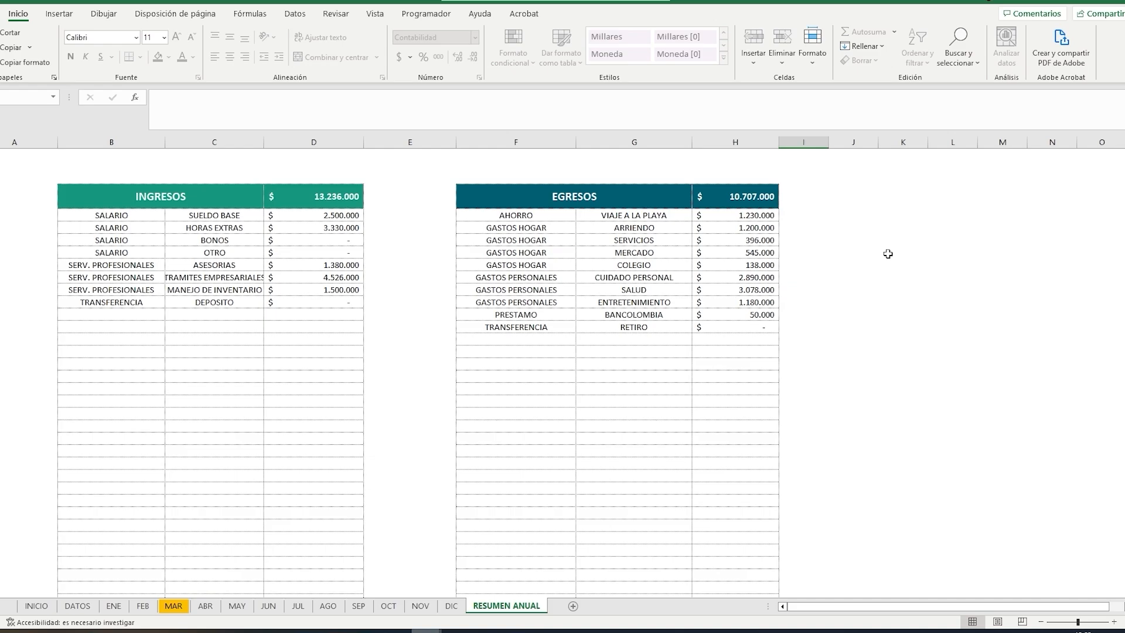
scroll(887, 253, "up", 8)
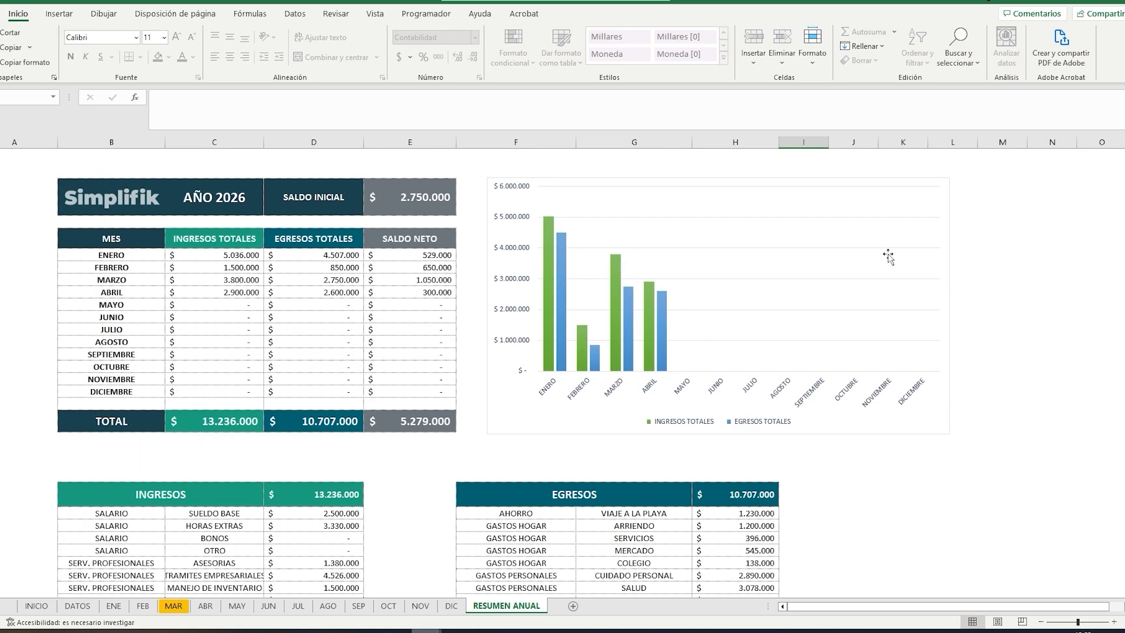